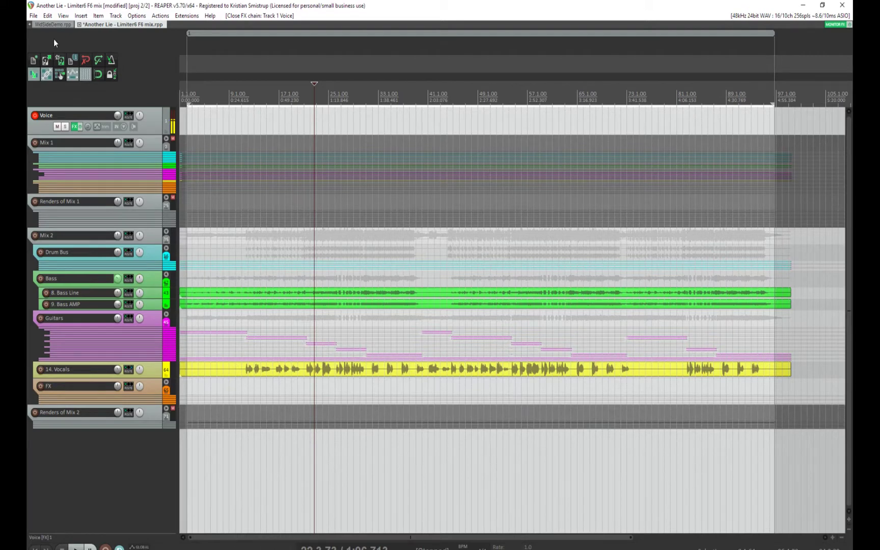
# Render the master time selection to 'Another Lie - Loudness test' as a 24-bit PCM WAV
pyautogui.click(33, 16)
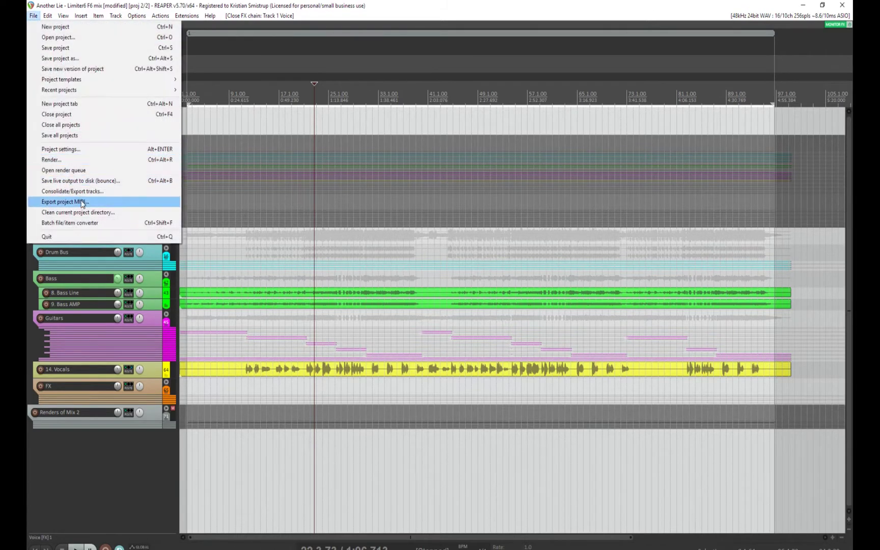
pyautogui.click(56, 160)
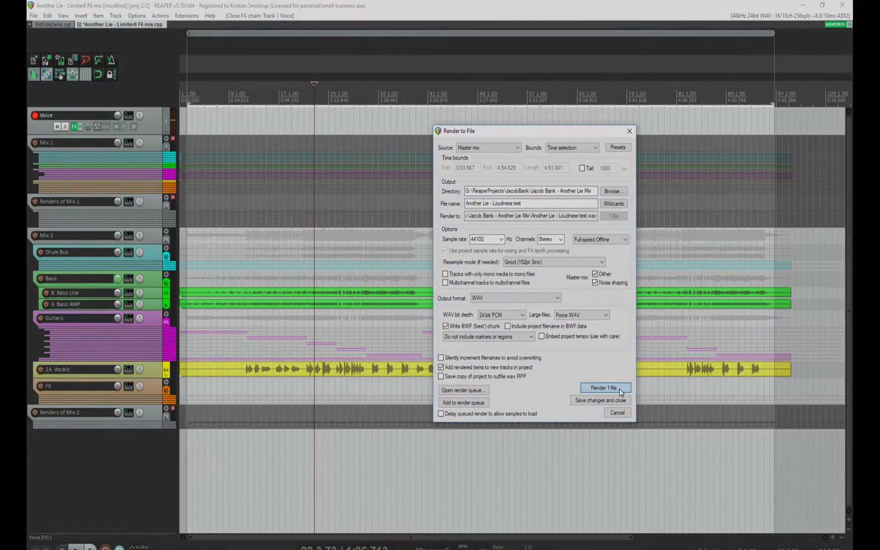
pyautogui.click(604, 388)
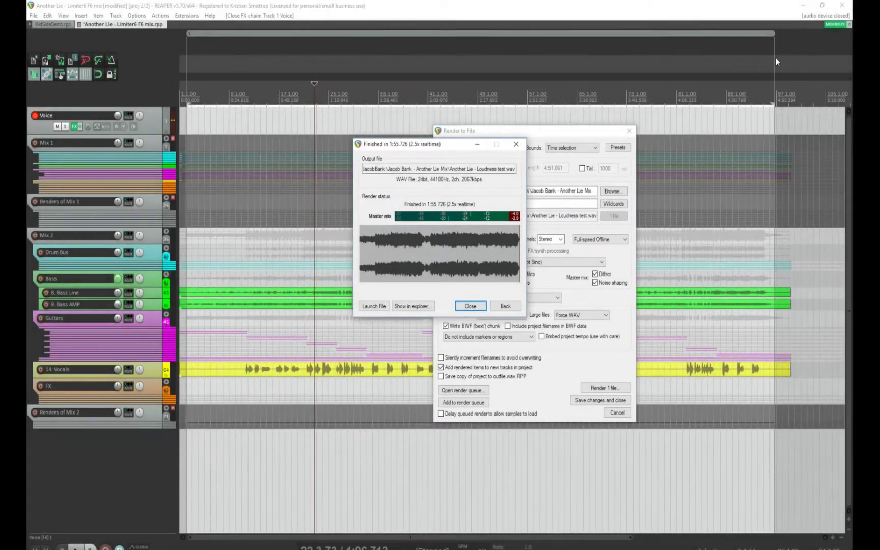
# Dismiss the finished render windows and mute the Mix 2 folder and its tracks with F5
pyautogui.press('Return')
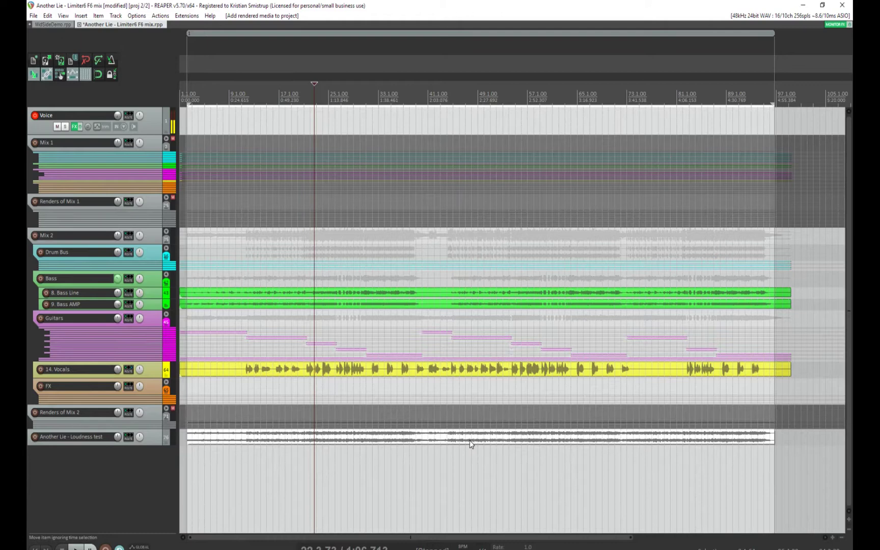
pyautogui.click(471, 444)
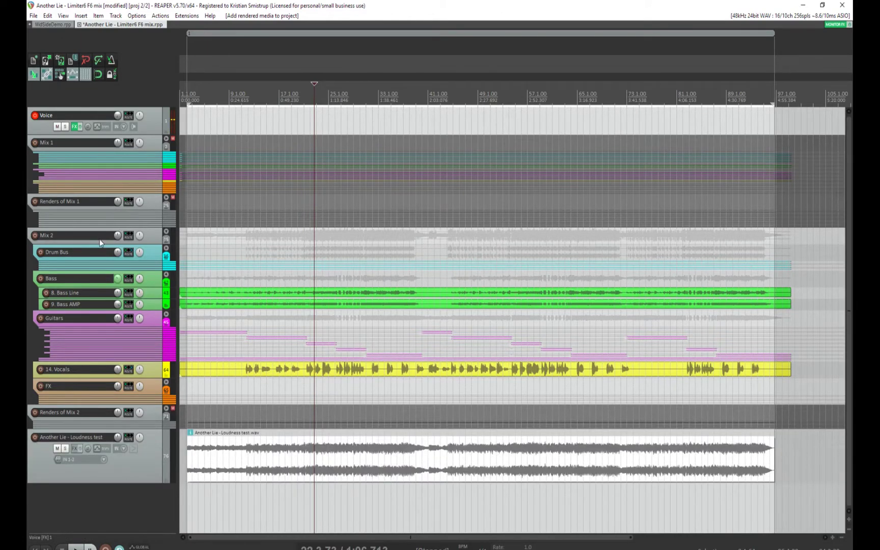
pyautogui.moveTo(152, 246); pyautogui.dragTo(154, 258)
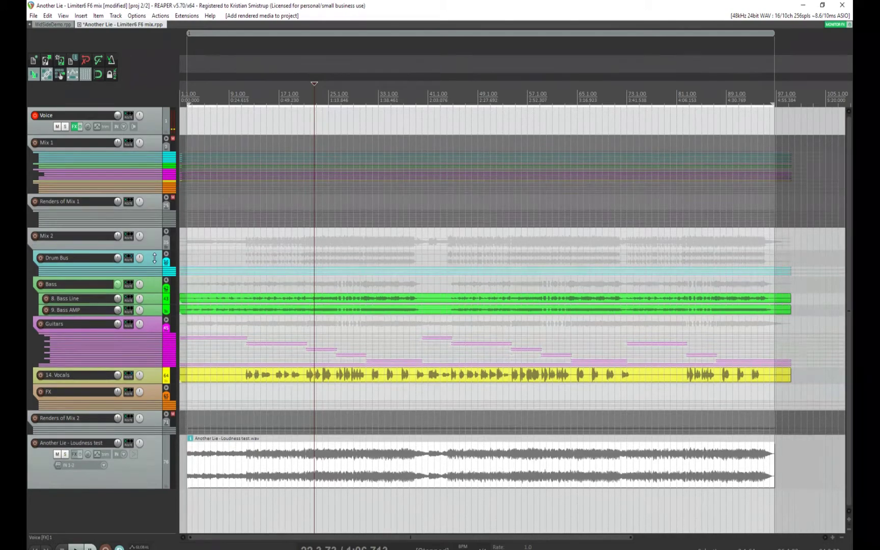
pyautogui.press('F5')
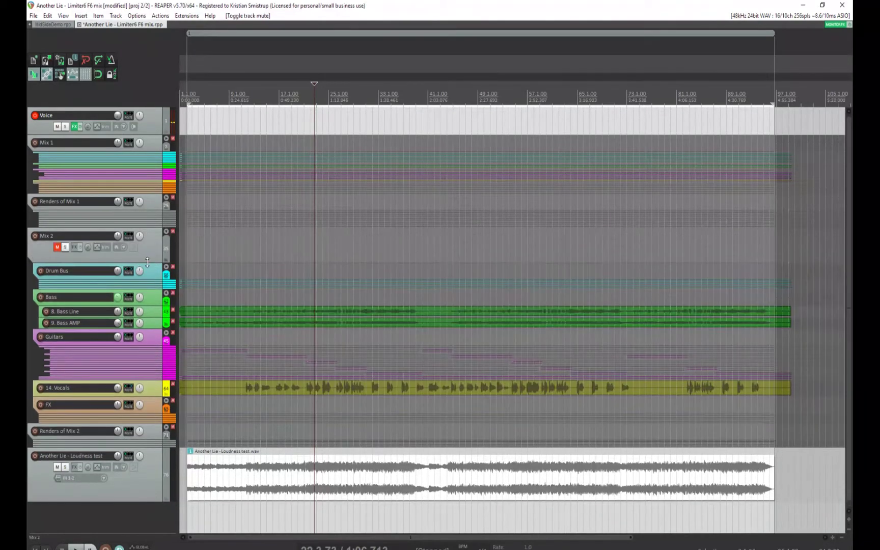
pyautogui.moveTo(148, 249); pyautogui.dragTo(148, 241)
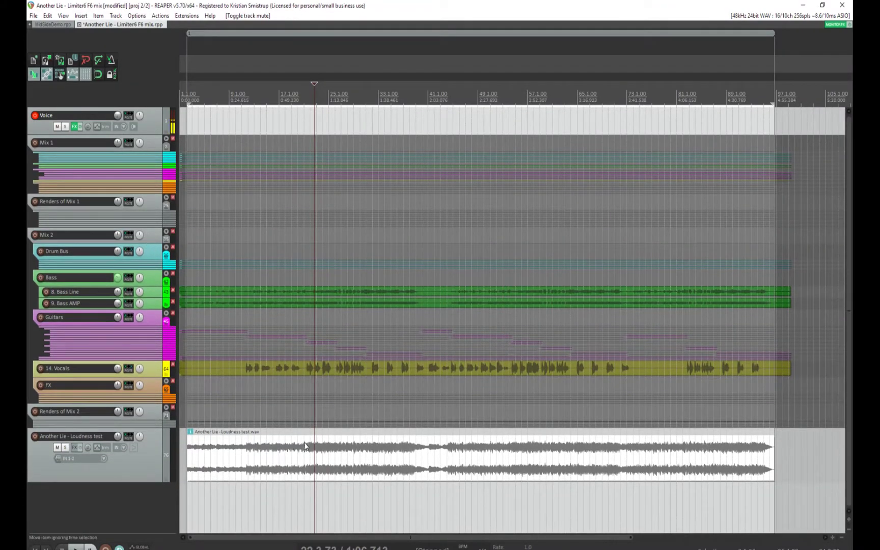
# Play back the Loudness test render briefly, then zoom so its item fills the view
pyautogui.click(156, 459)
pyautogui.press('space')
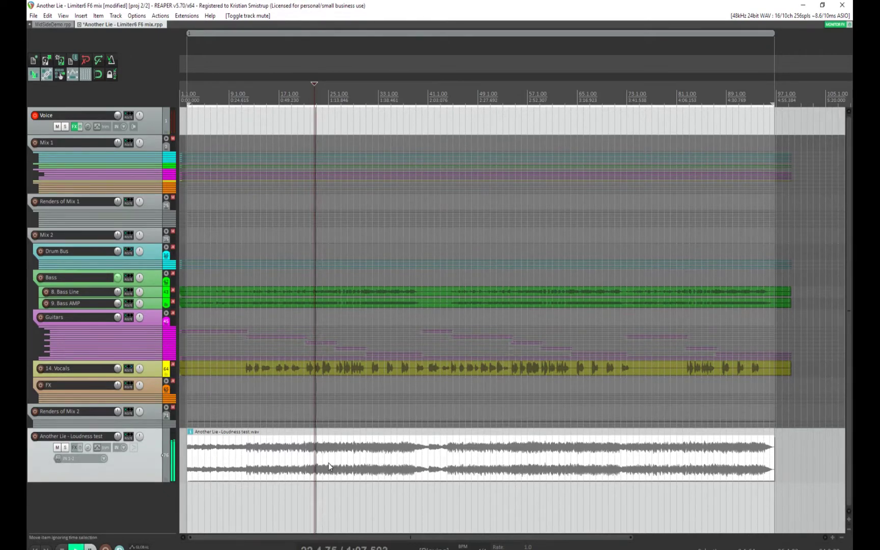
pyautogui.press('space')
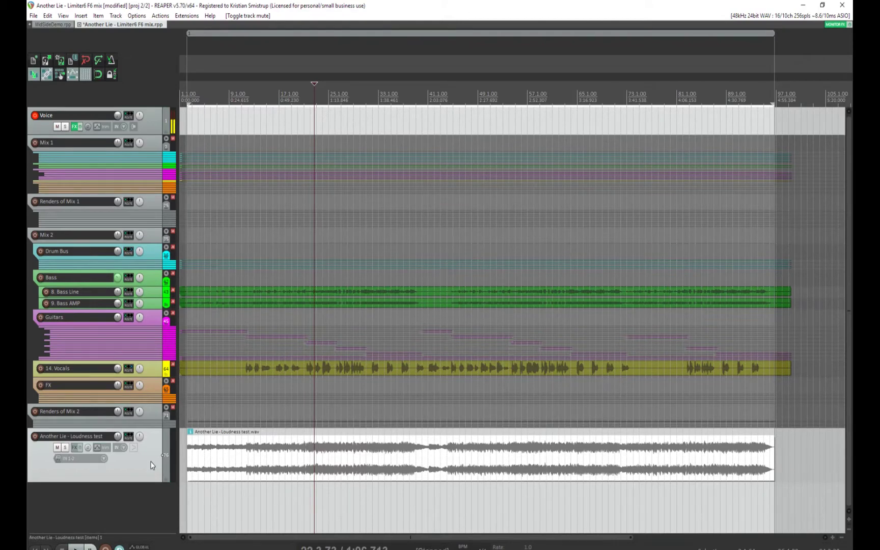
pyautogui.press('z')
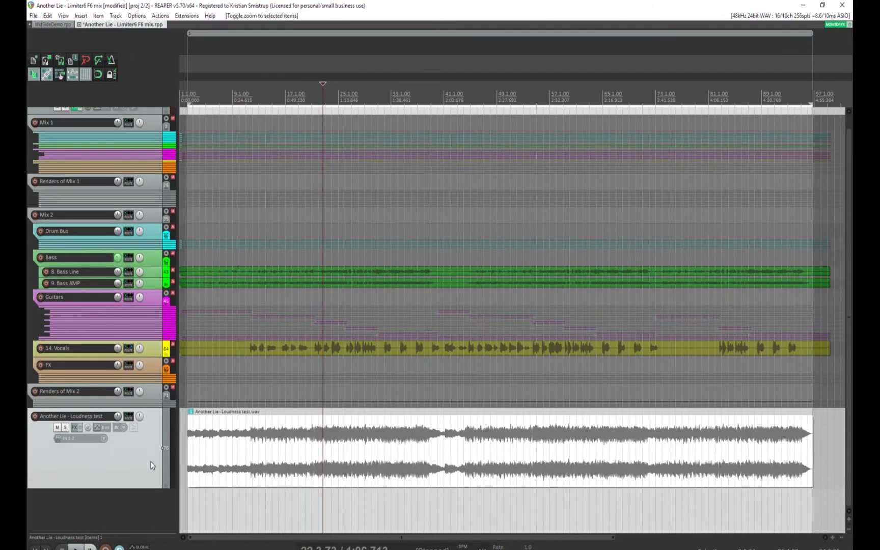
pyautogui.click(270, 451)
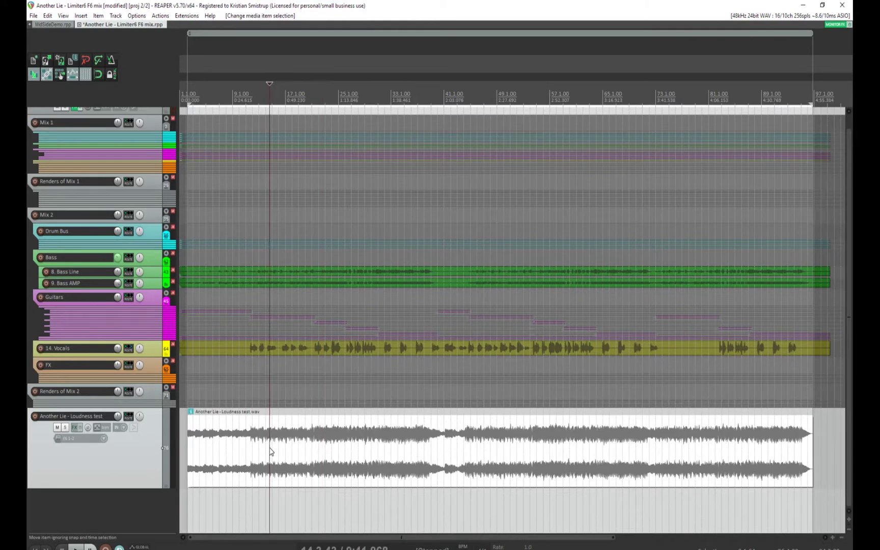
pyautogui.press('z')
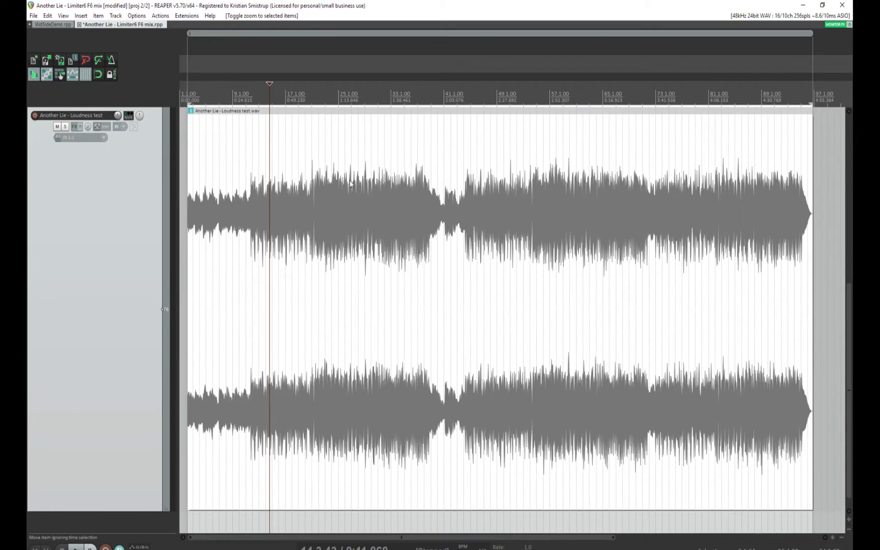
# Open Extensions > Loudness, move the window higher, and confirm Measure true peak is enabled
pyautogui.click(185, 16)
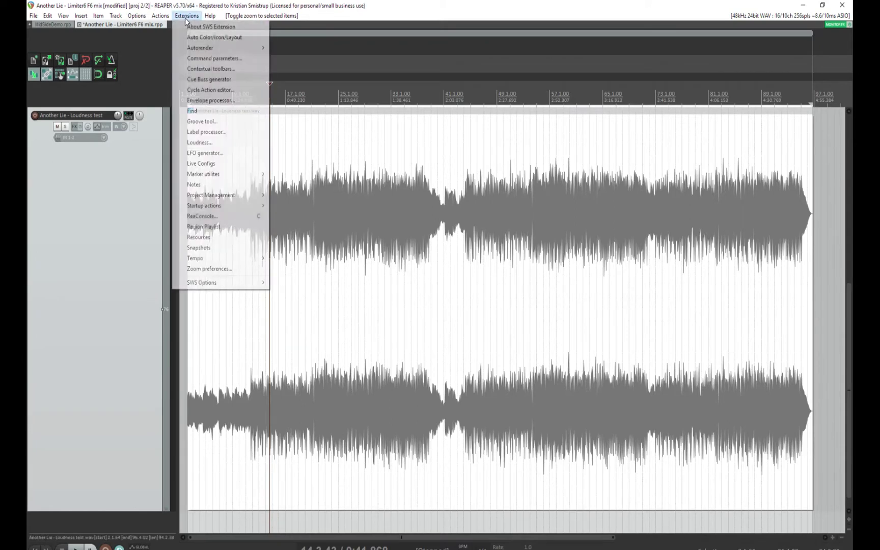
pyautogui.click(200, 143)
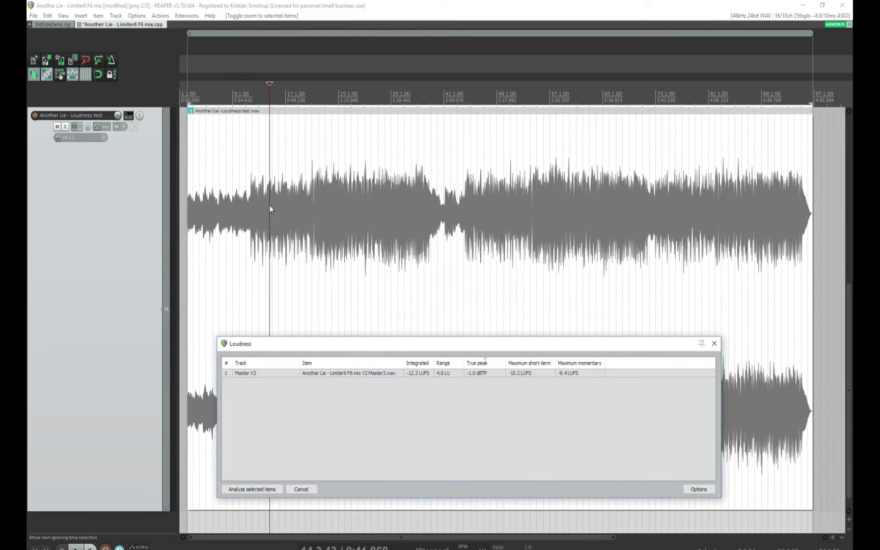
pyautogui.moveTo(338, 346); pyautogui.dragTo(310, 230)
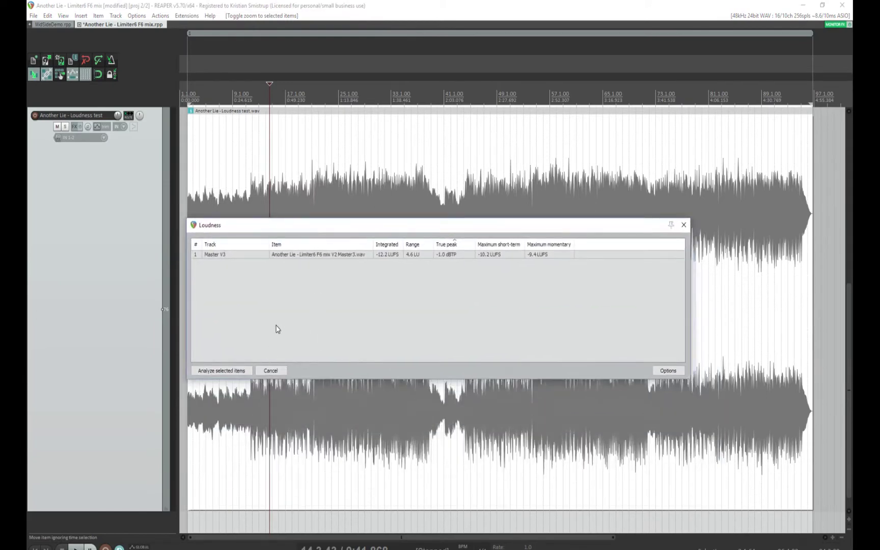
pyautogui.click(671, 373)
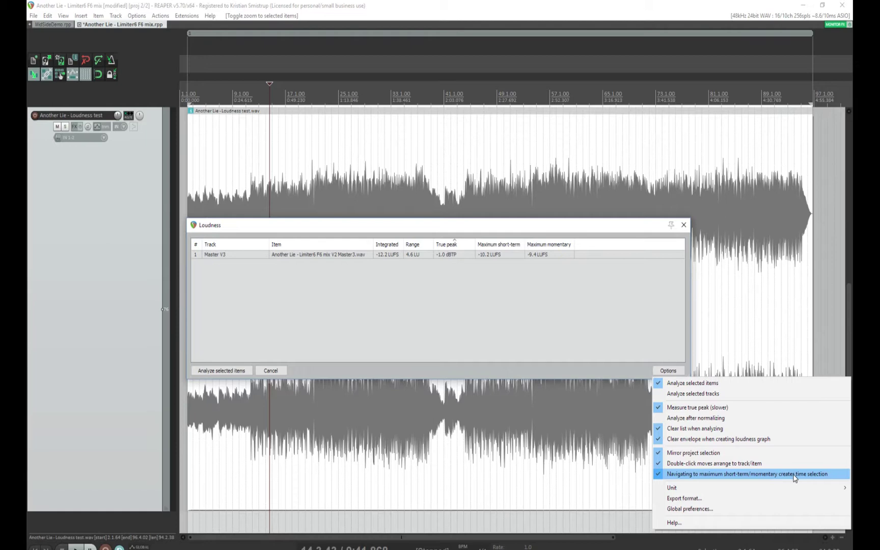
pyautogui.click(410, 294)
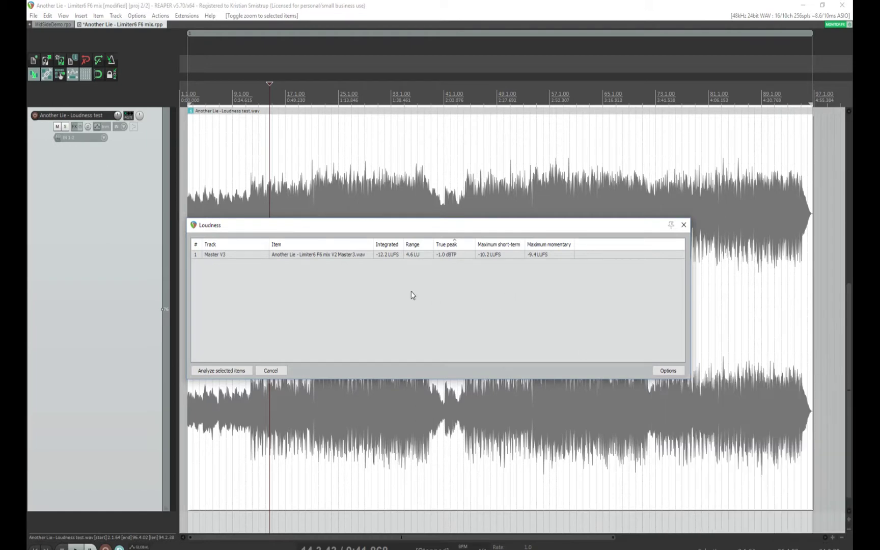
# Analyze the Loudness test item (-19.1 LUFS, -3.8 dBTP) and select the time around its short-term max
pyautogui.click(221, 372)
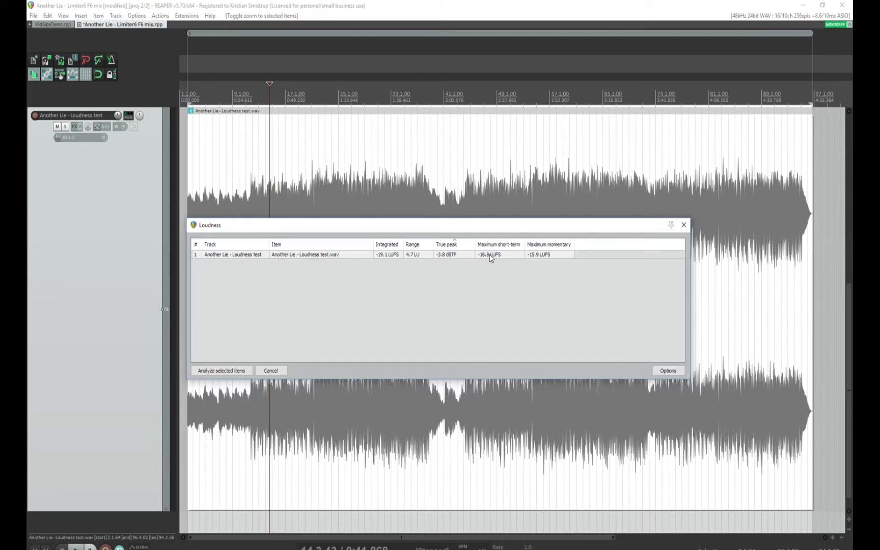
pyautogui.click(492, 258)
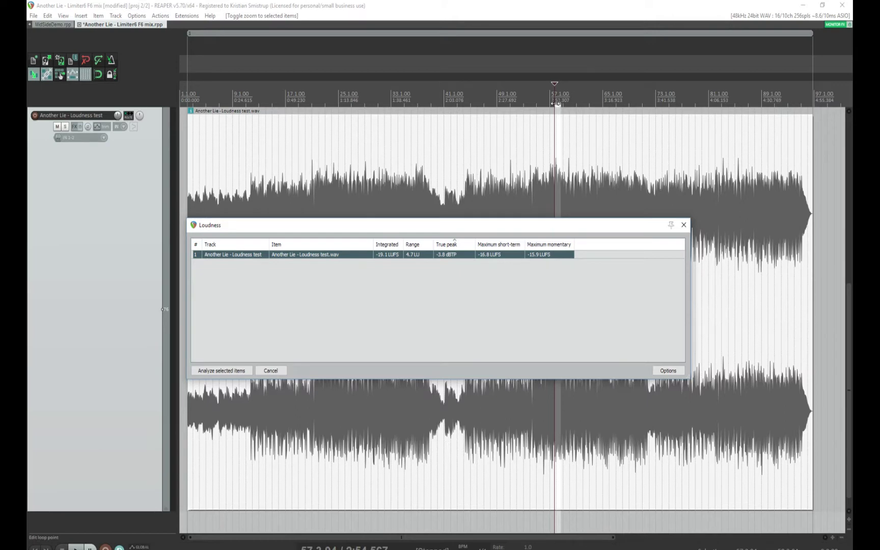
pyautogui.moveTo(556, 103); pyautogui.dragTo(576, 105)
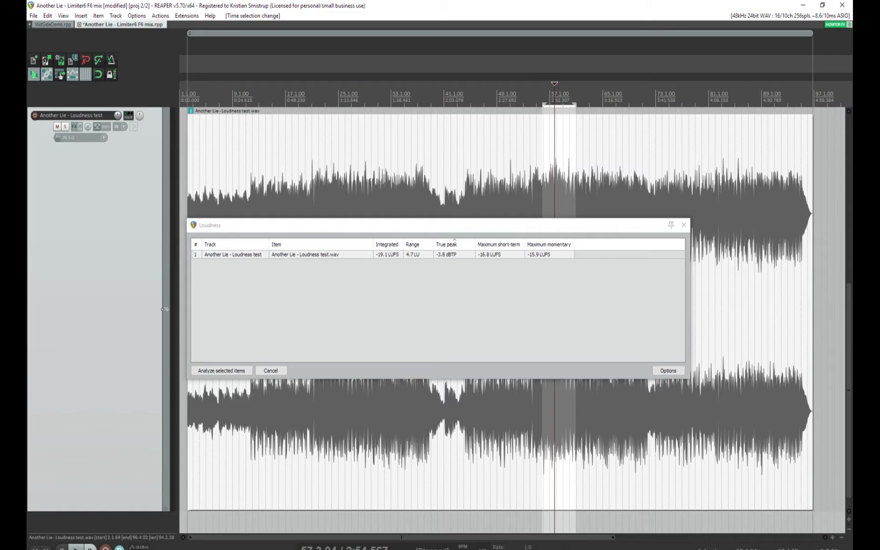
# Close Loudness and add TDR Limiter 6 GE from the Master Limiters folder to the Loudness test track
pyautogui.click(684, 225)
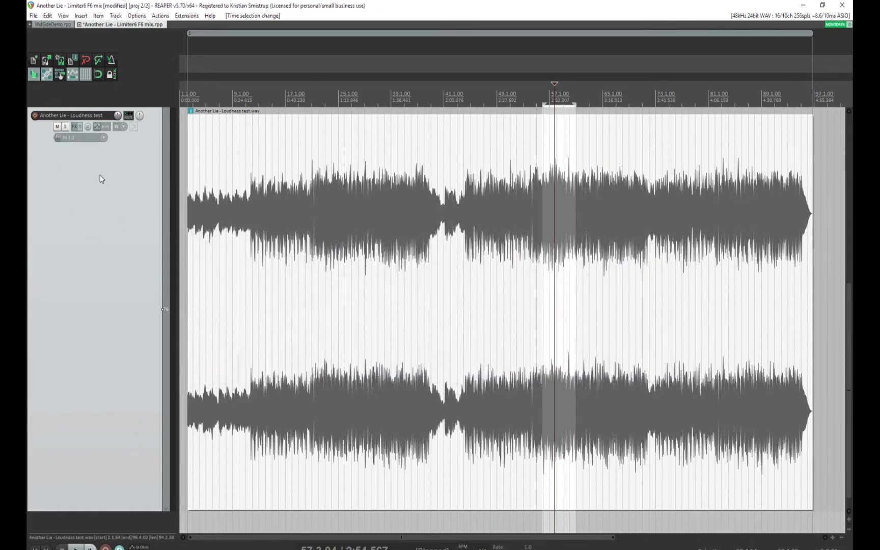
pyautogui.click(75, 127)
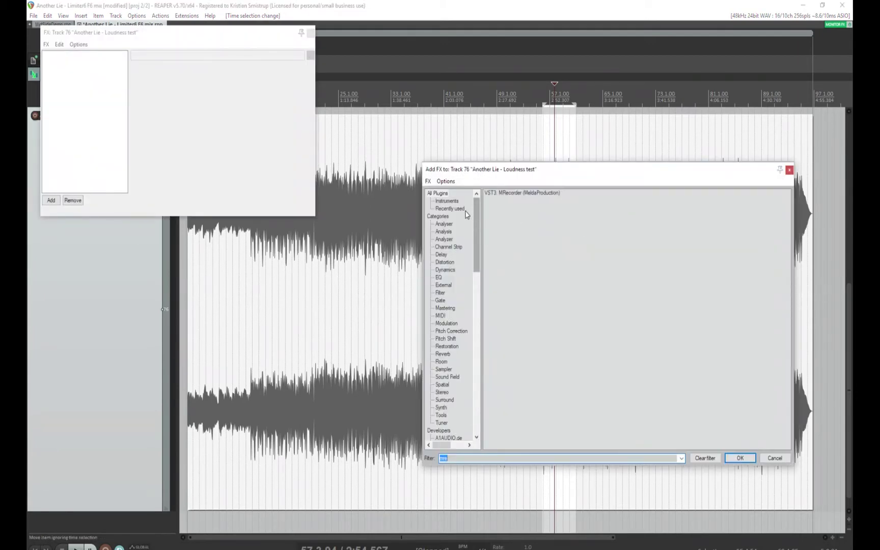
pyautogui.click(705, 459)
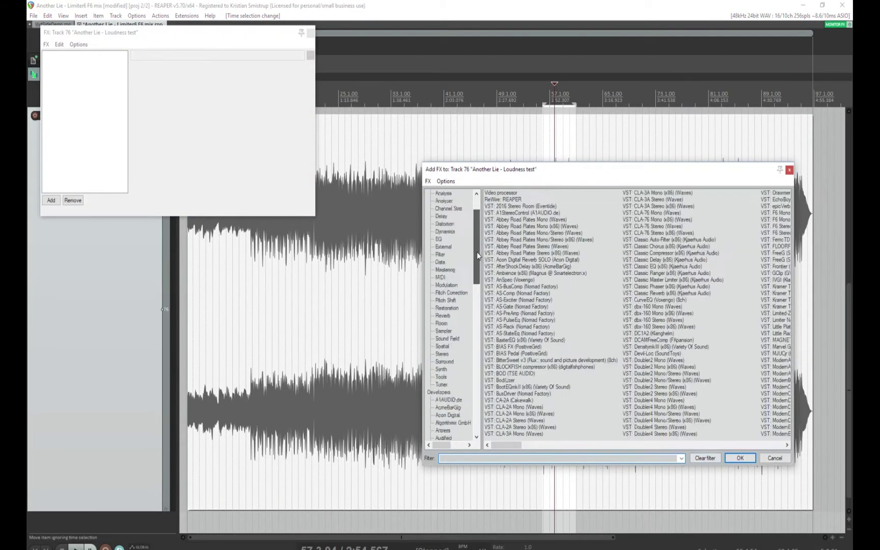
pyautogui.scroll(-15, 453, 403)
pyautogui.click(453, 400)
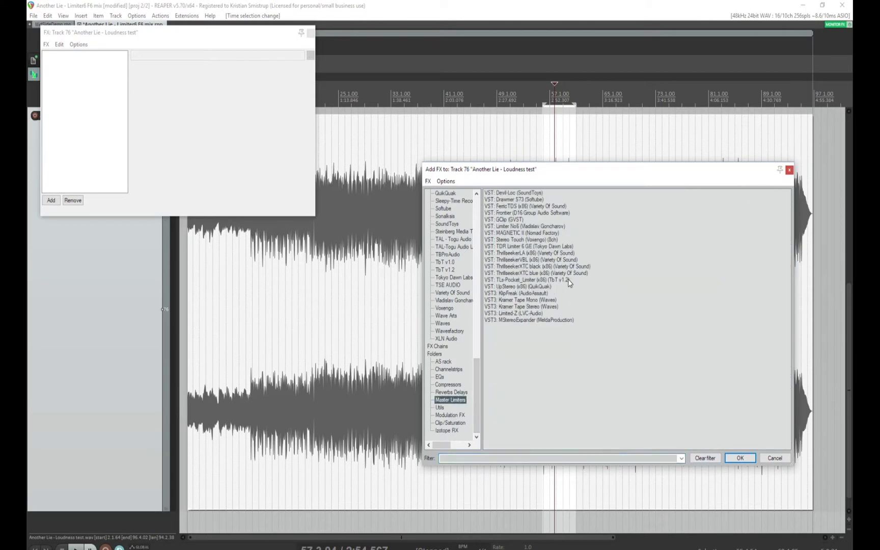
pyautogui.click(525, 246)
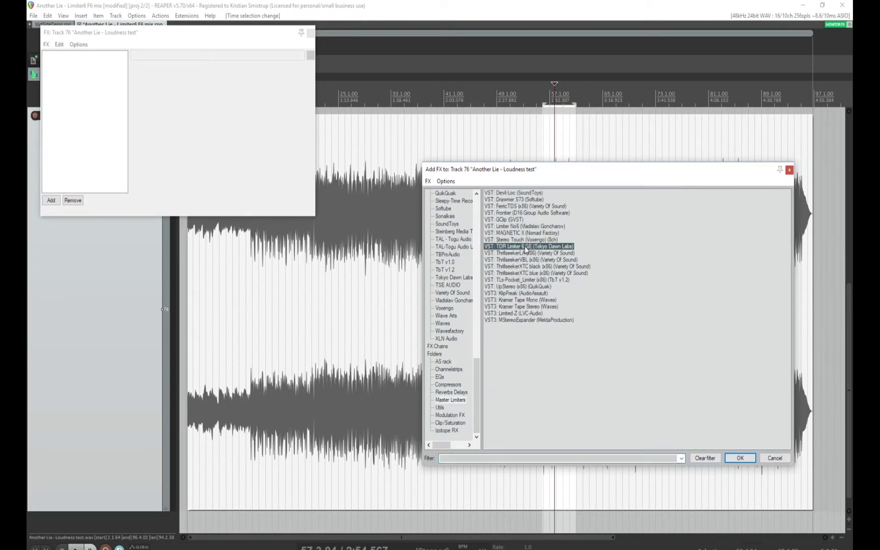
pyautogui.doubleClick(525, 246)
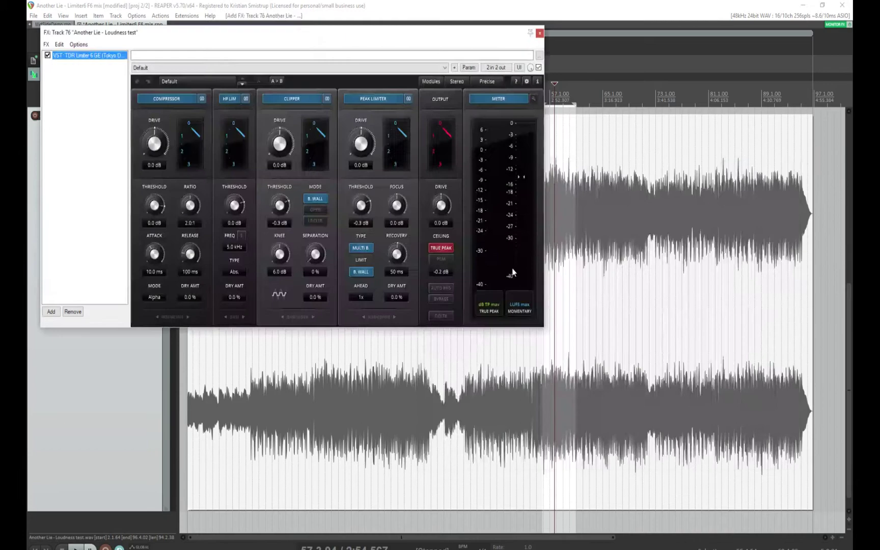
pyautogui.moveTo(321, 31); pyautogui.dragTo(513, 133)
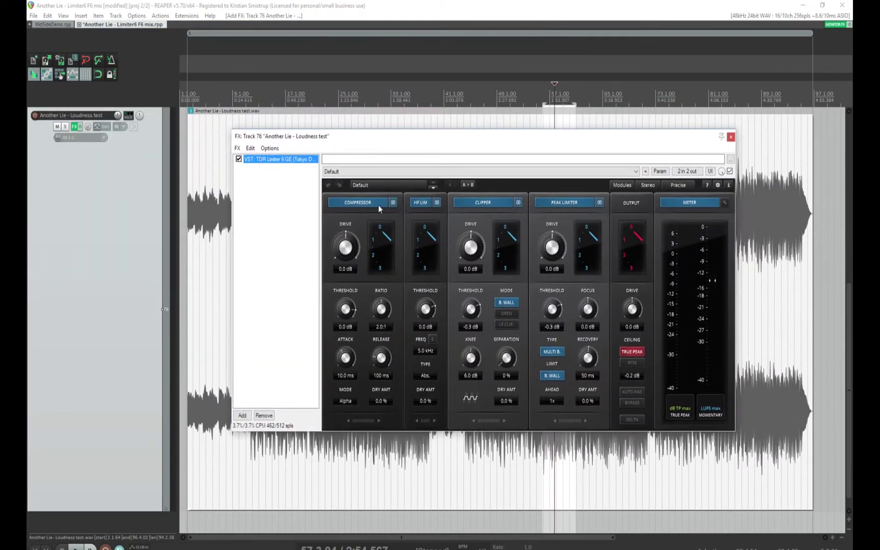
# Turn off the limiter's Compressor, Clipper and HF Lim modules
pyautogui.click(619, 185)
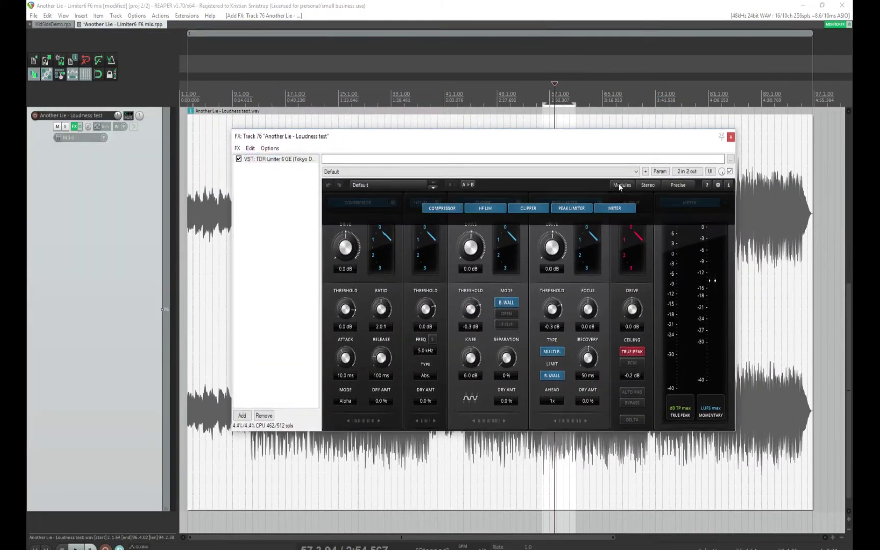
pyautogui.click(456, 209)
pyautogui.click(491, 209)
pyautogui.click(449, 207)
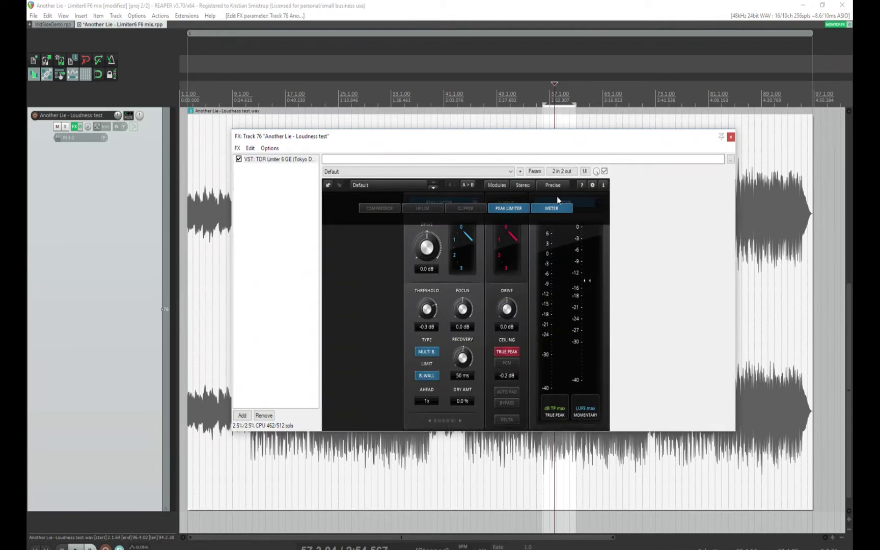
pyautogui.click(498, 185)
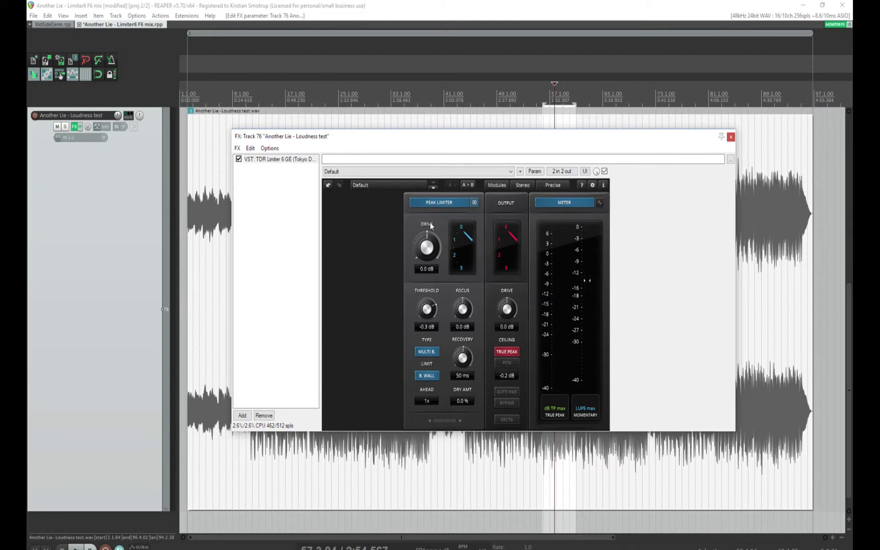
# Set the limiter threshold and output ceiling both to -1.0 dB
pyautogui.doubleClick(430, 327)
pyautogui.write('-1')
pyautogui.press('Return')
pyautogui.write('-1')
pyautogui.press('Return')
# Switch the LUFS meter to SHORT TERM max and move the limiter window lower
pyautogui.click(586, 413)
pyautogui.click(588, 412)
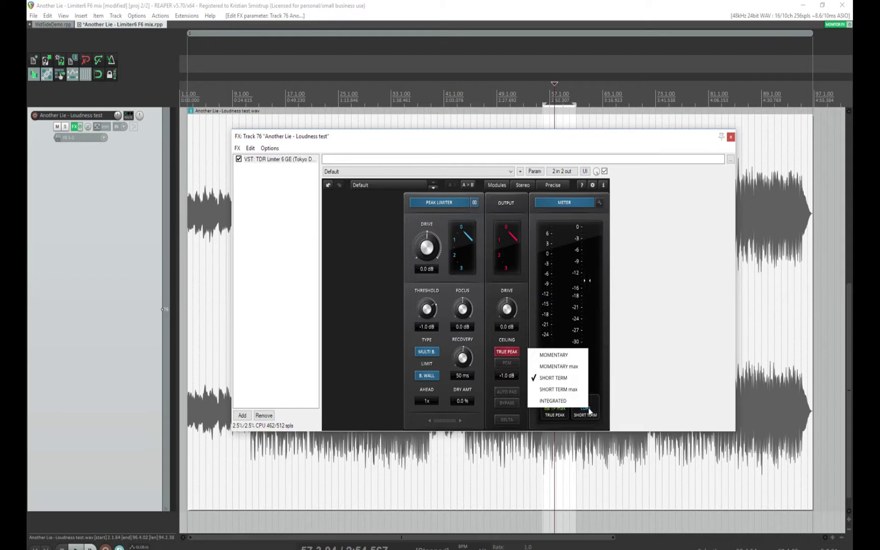
pyautogui.click(569, 389)
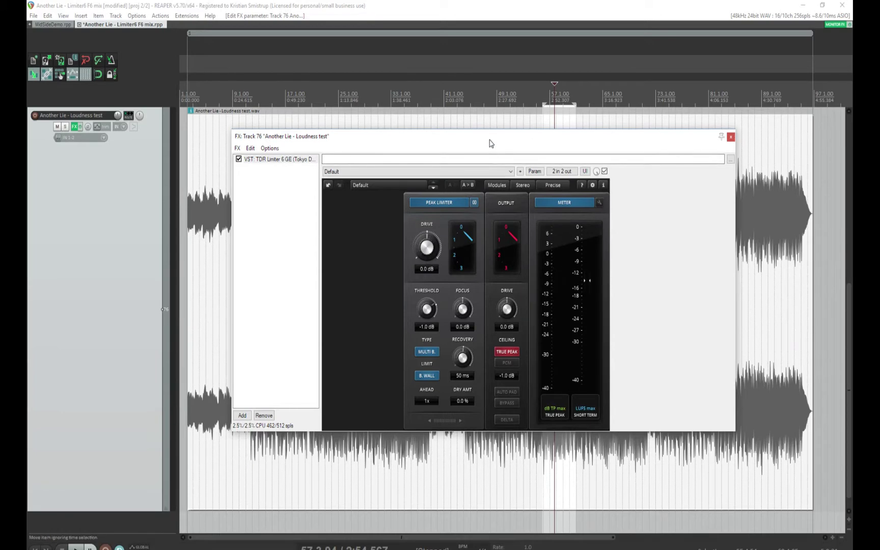
pyautogui.moveTo(491, 143); pyautogui.dragTo(489, 228)
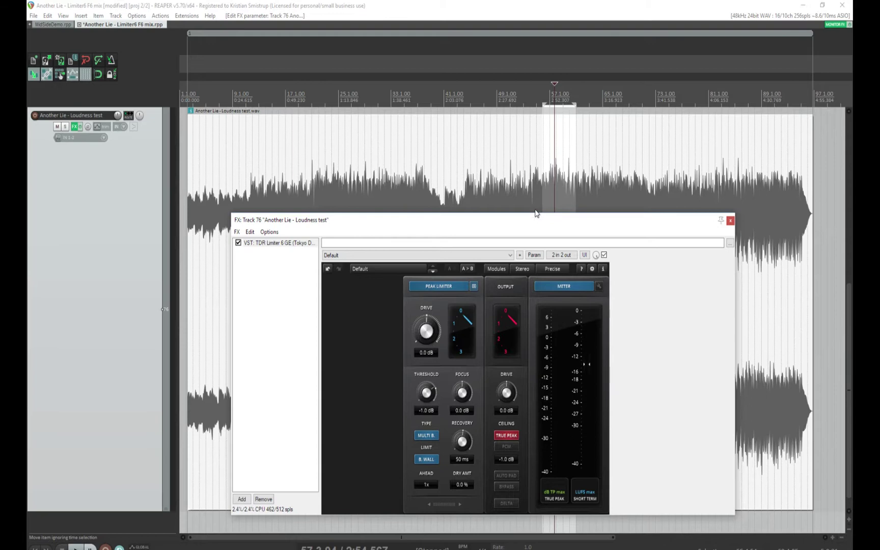
# While playing, raise the limiter Drive to 6.9 dB, reaching -9.9 LUFS short-term max at -1.0 dBTP
pyautogui.press('space')
pyautogui.moveTo(487, 230); pyautogui.dragTo(479, 180)
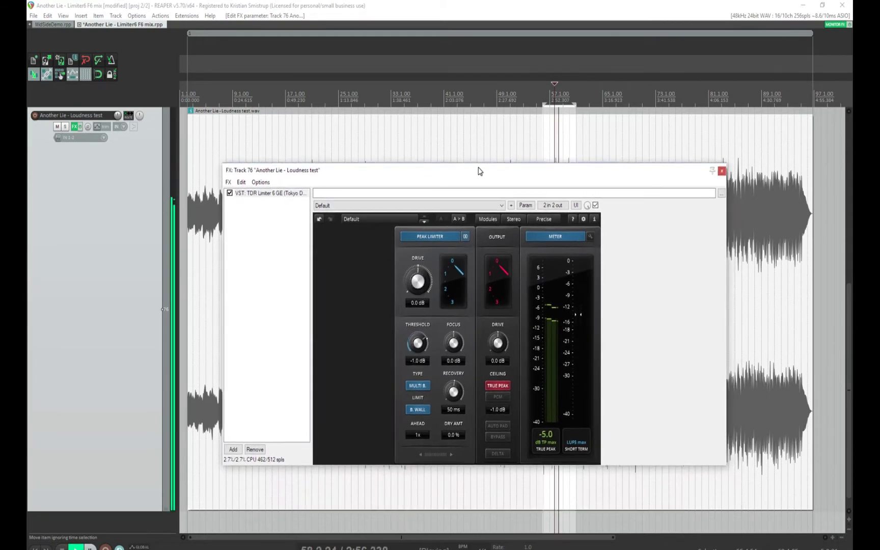
pyautogui.moveTo(426, 292)
pyautogui.mouseDown()
pyautogui.moveTo(426, 266)
pyautogui.moveTo(420, 285)
pyautogui.mouseUp()
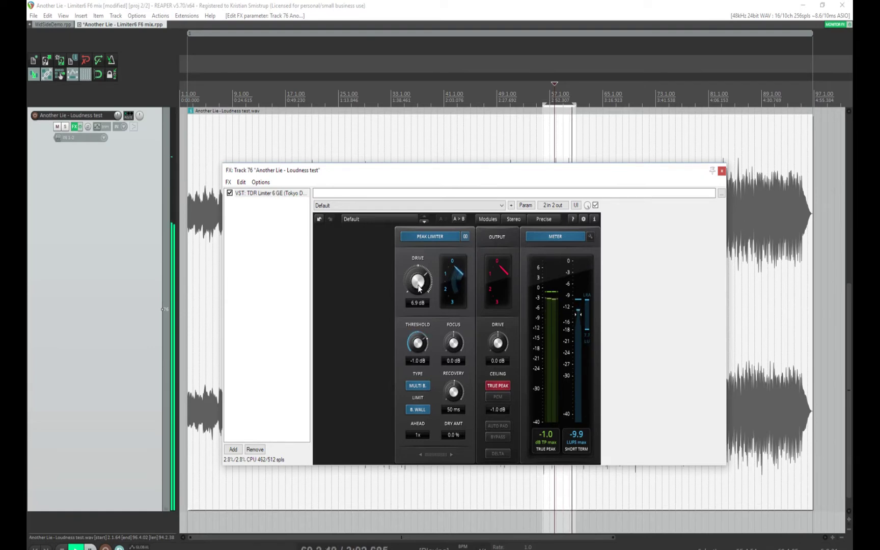
pyautogui.press('space')
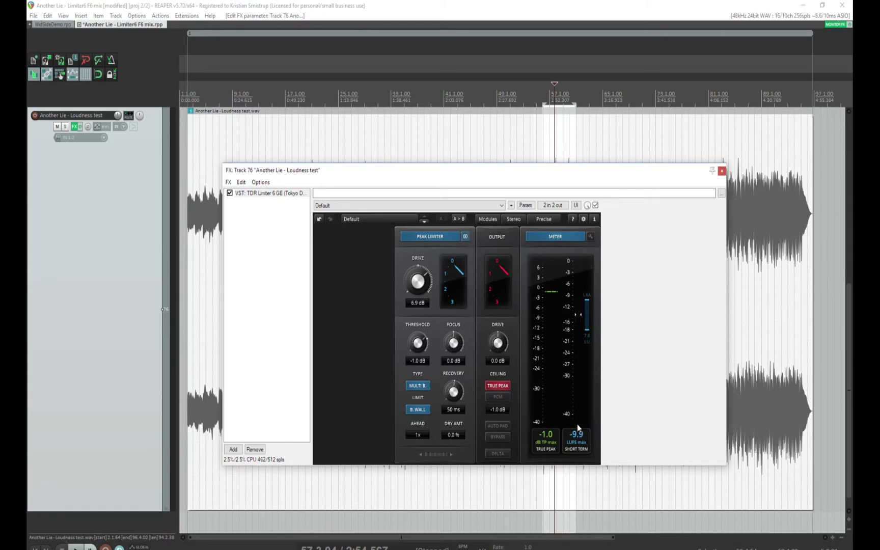
# Close the FX window and render the limited mix as 'Another Lie - Loudness test2' WAV
pyautogui.click(721, 170)
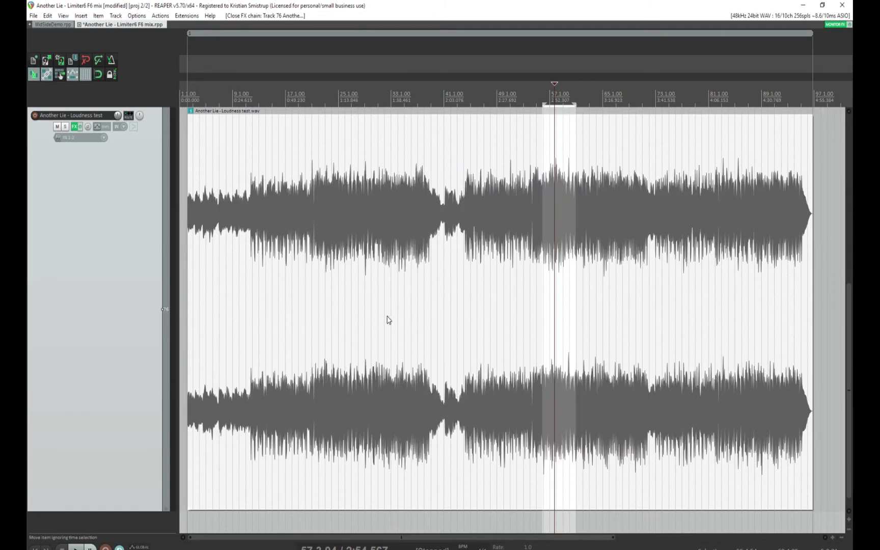
pyautogui.click(33, 16)
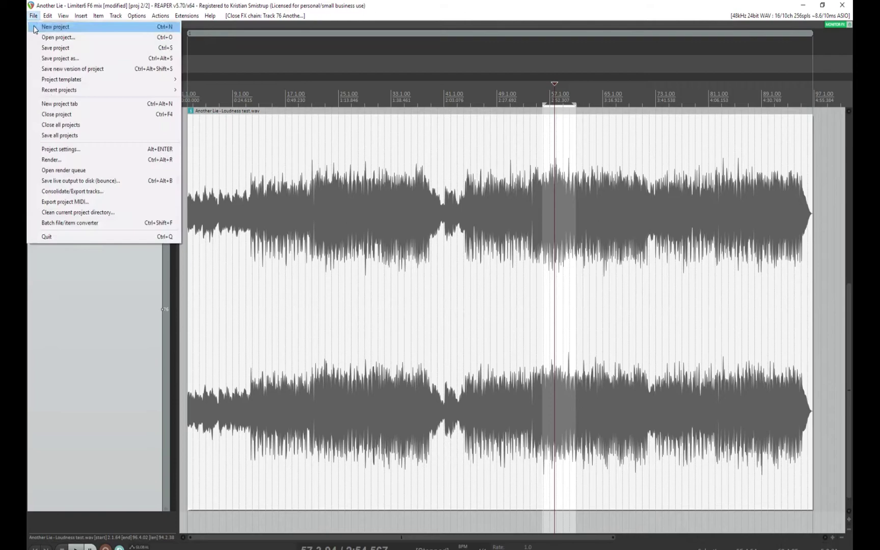
pyautogui.click(51, 160)
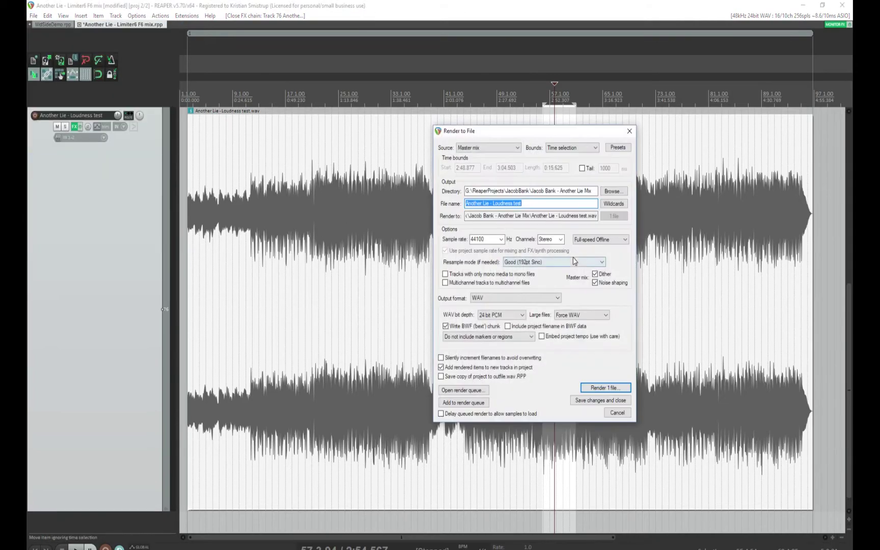
pyautogui.click(530, 200)
pyautogui.write('2')
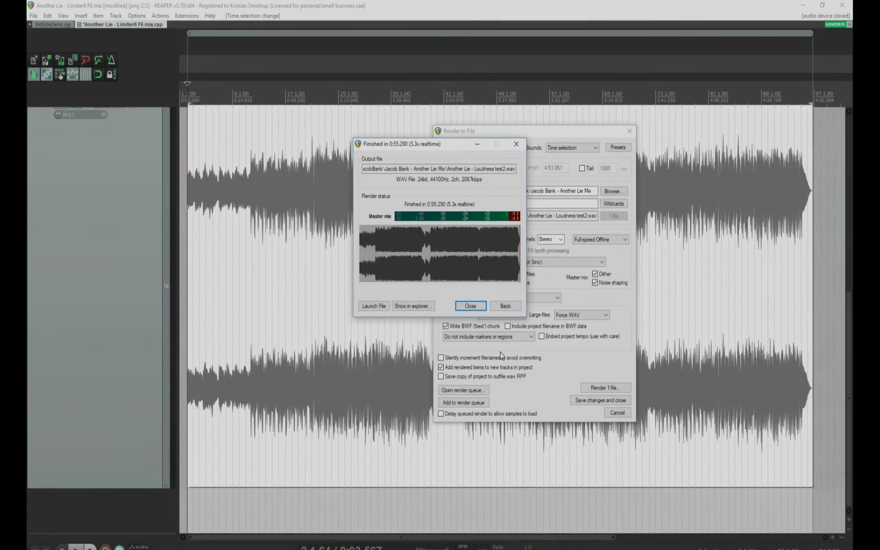
pyautogui.click(470, 306)
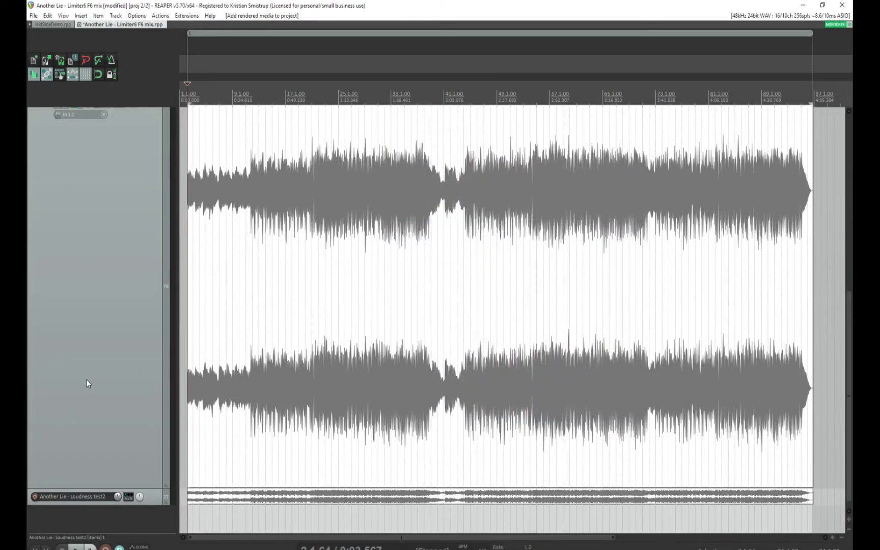
# Select the new test2 item and zoom the view to it
pyautogui.click(243, 499)
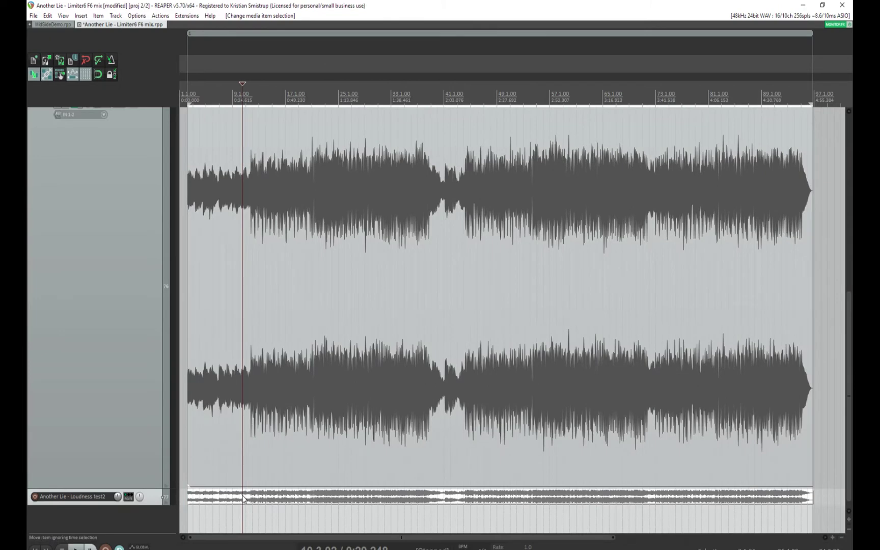
pyautogui.press('shift')
pyautogui.press('z')
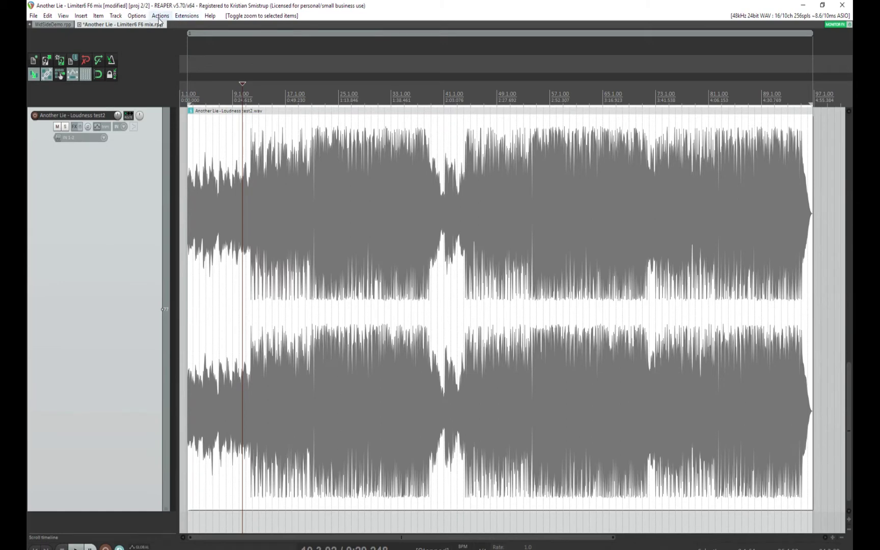
# In the Loudness window, keep earlier results and analyze test2: -12.3 LUFS integrated, -1.0 dBTP
pyautogui.click(187, 16)
pyautogui.click(201, 143)
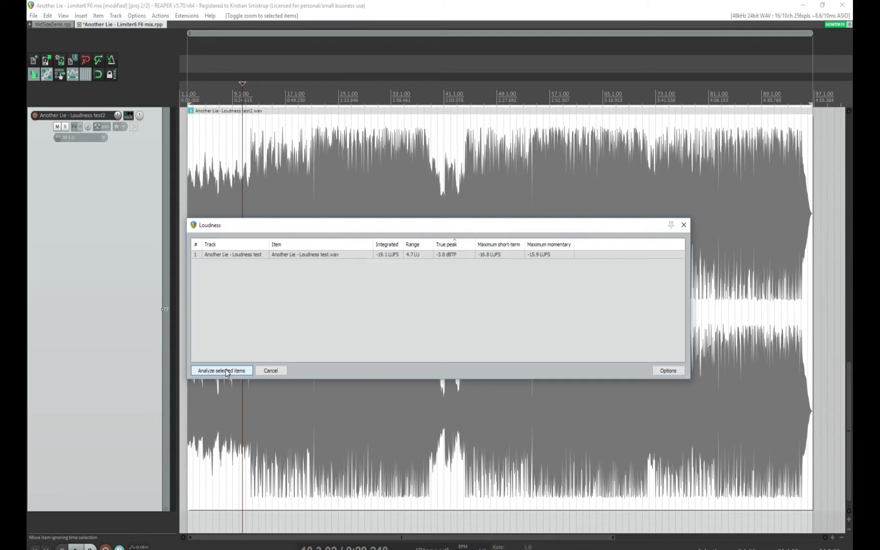
pyautogui.click(668, 370)
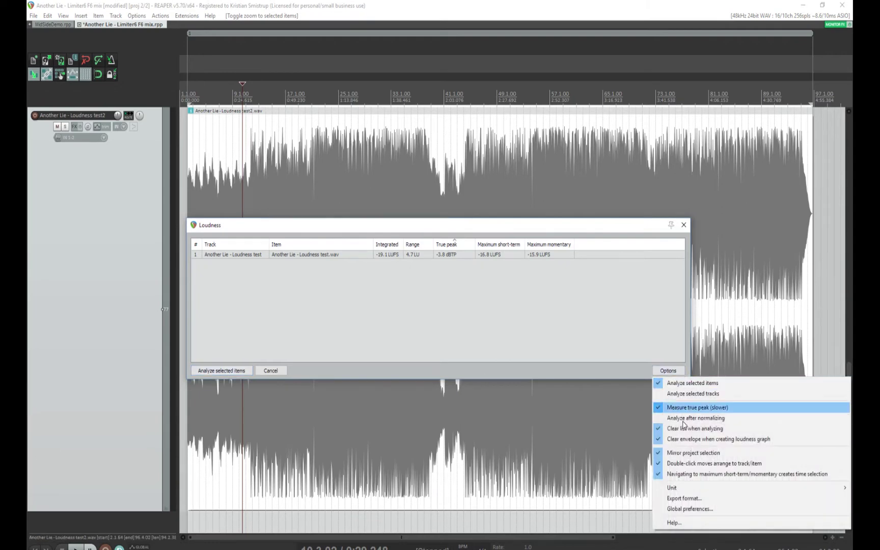
pyautogui.click(658, 430)
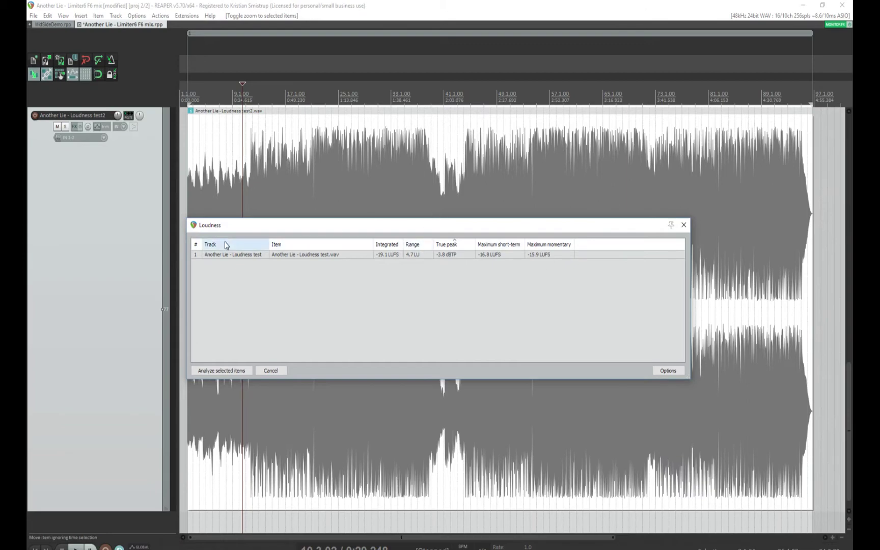
pyautogui.click(226, 370)
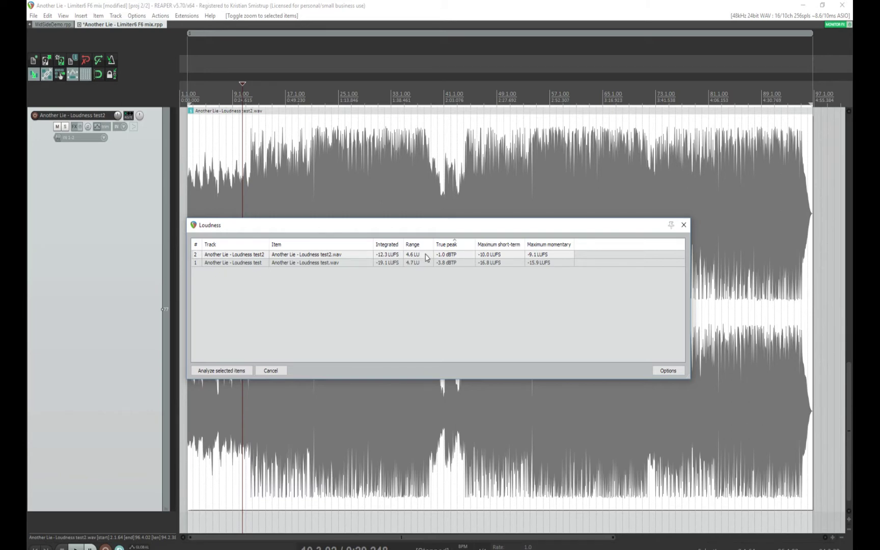
# Close the Loudness results, select roughly bars 54–58, and toggle the track's mute
pyautogui.click(492, 257)
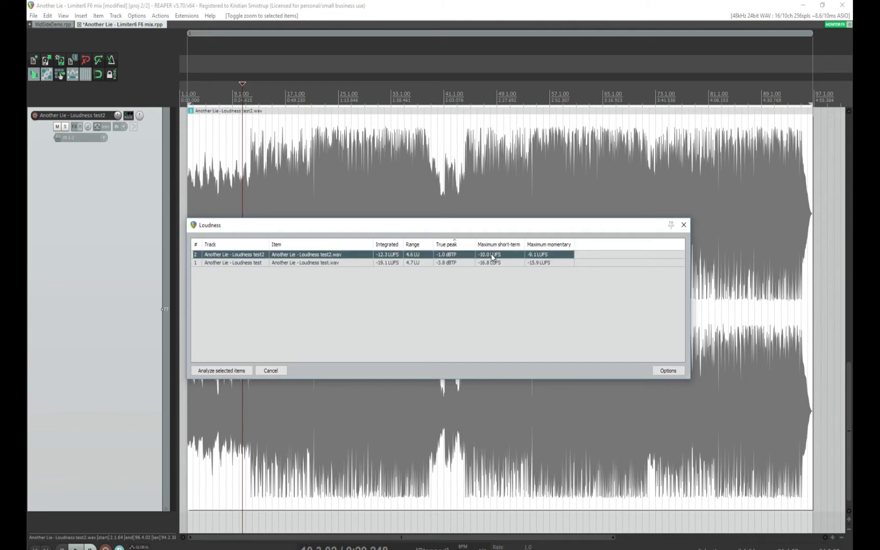
pyautogui.click(684, 225)
pyautogui.moveTo(561, 105); pyautogui.dragTo(598, 104)
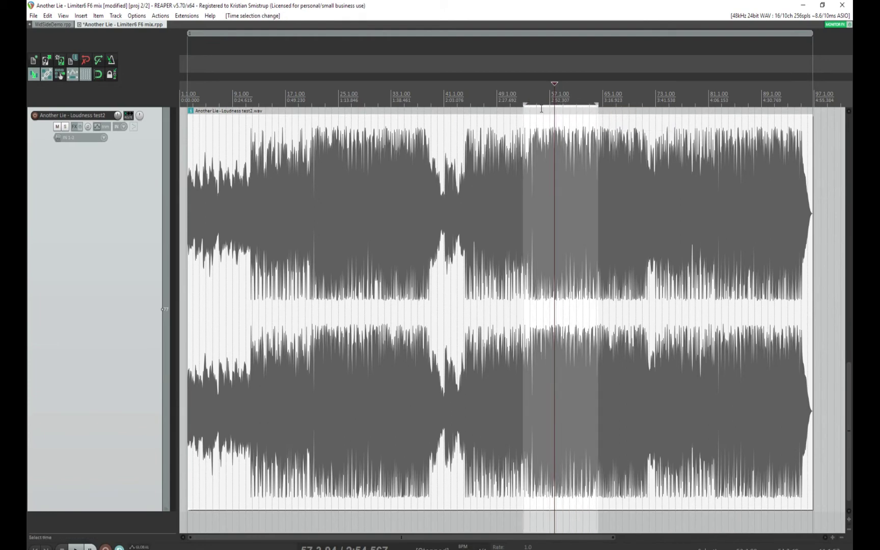
pyautogui.press('F5')
# Add MLoudnessAnalyzer as a monitor FX and meter playback with its target reset to 0.00 LUFS
pyautogui.rightClick(839, 26)
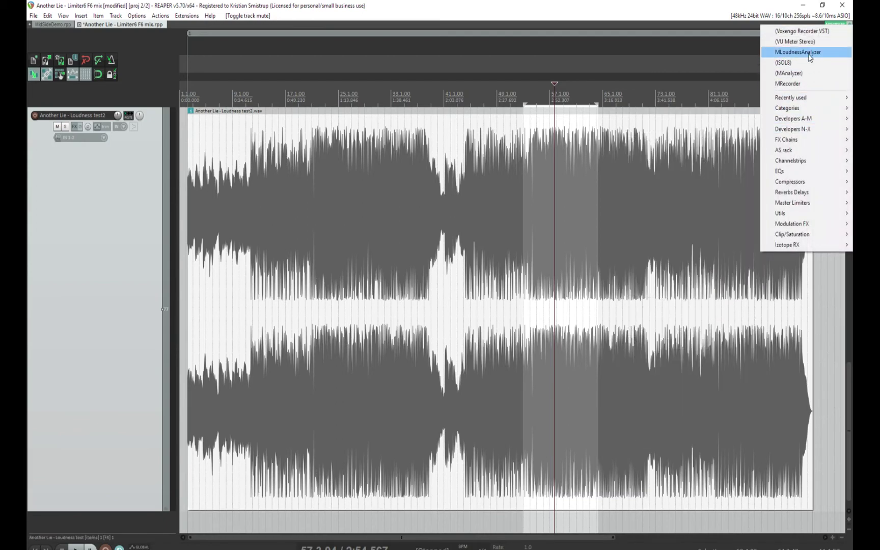
pyautogui.click(809, 58)
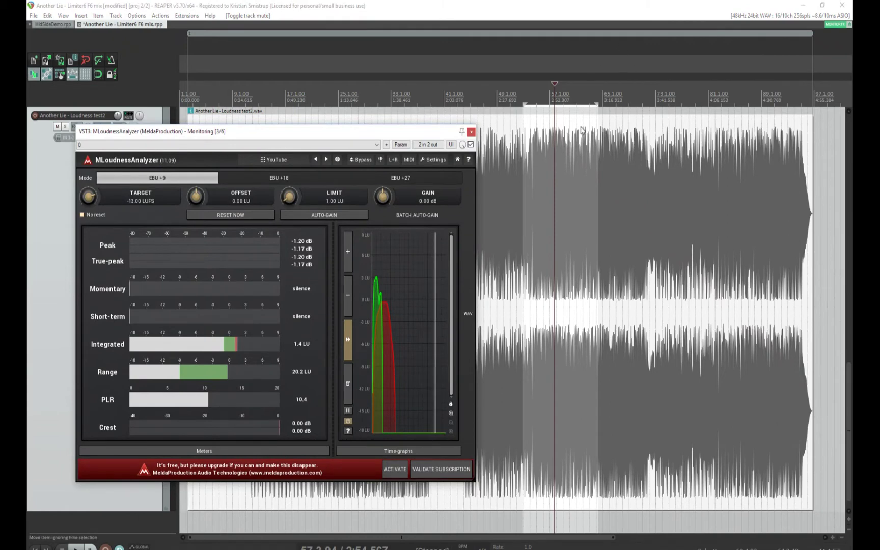
pyautogui.press('space')
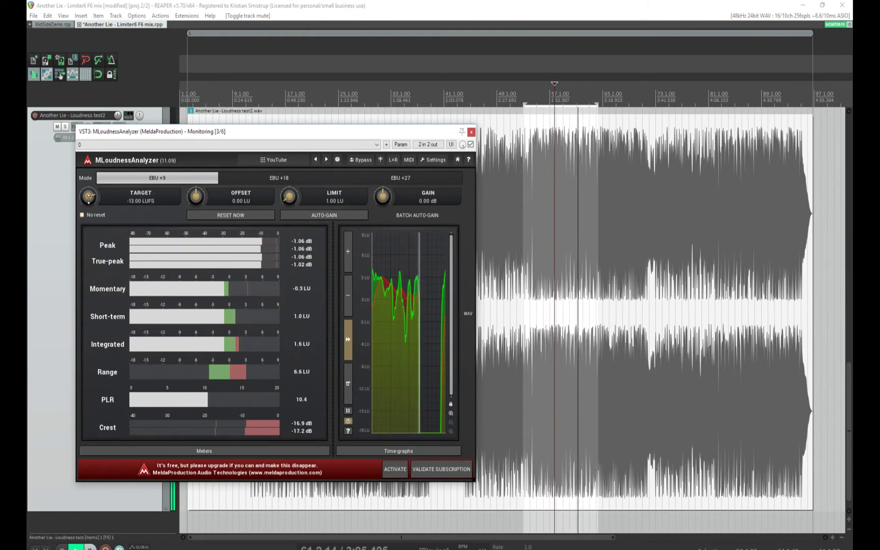
pyautogui.doubleClick(88, 197)
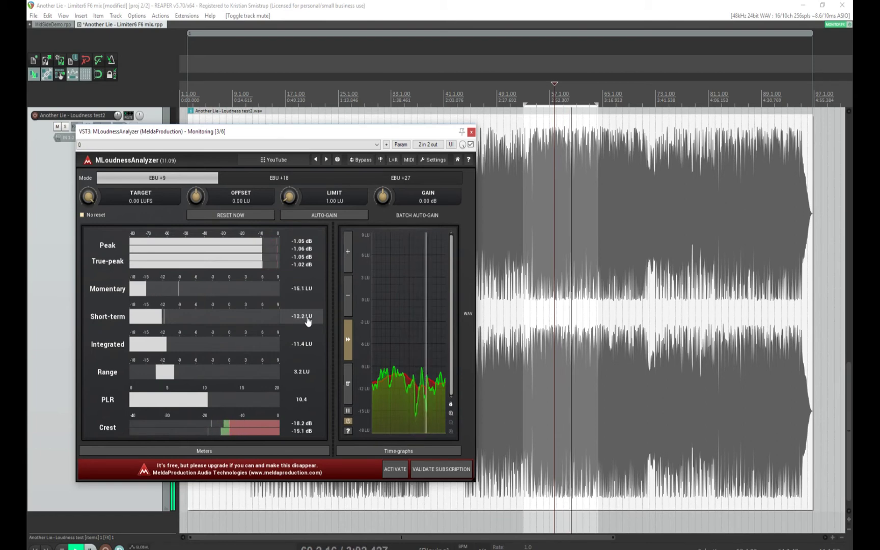
pyautogui.press('space')
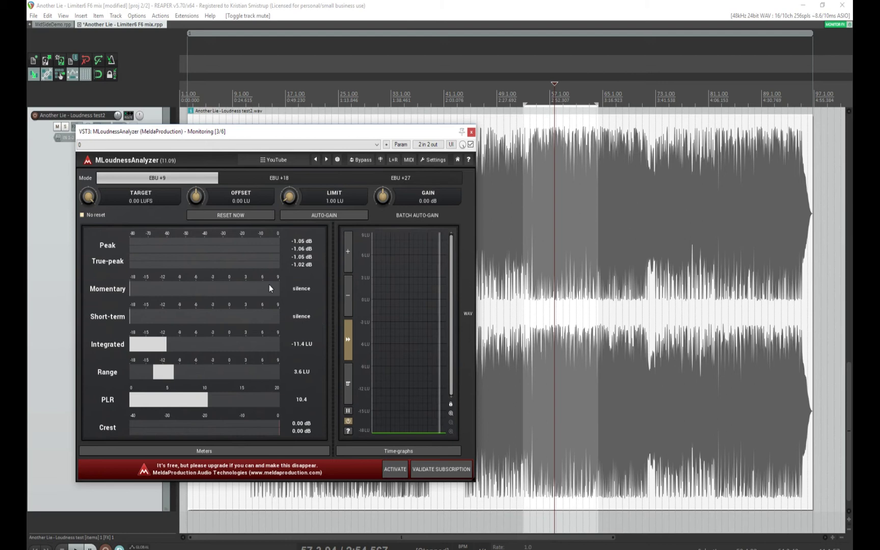
# Close the MLoudnessAnalyzer plugin and select region 1 as the time range to render
pyautogui.click(471, 133)
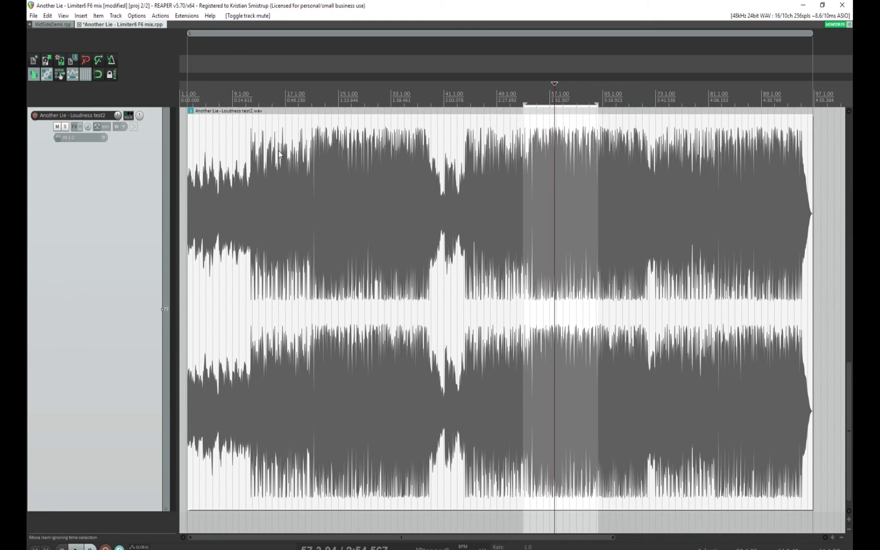
pyautogui.click(505, 34)
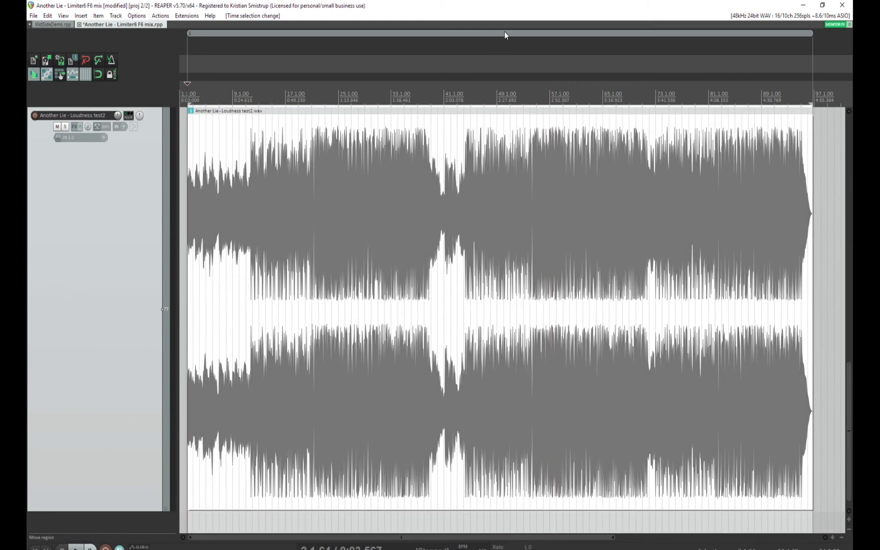
pyautogui.click(33, 16)
pyautogui.click(60, 162)
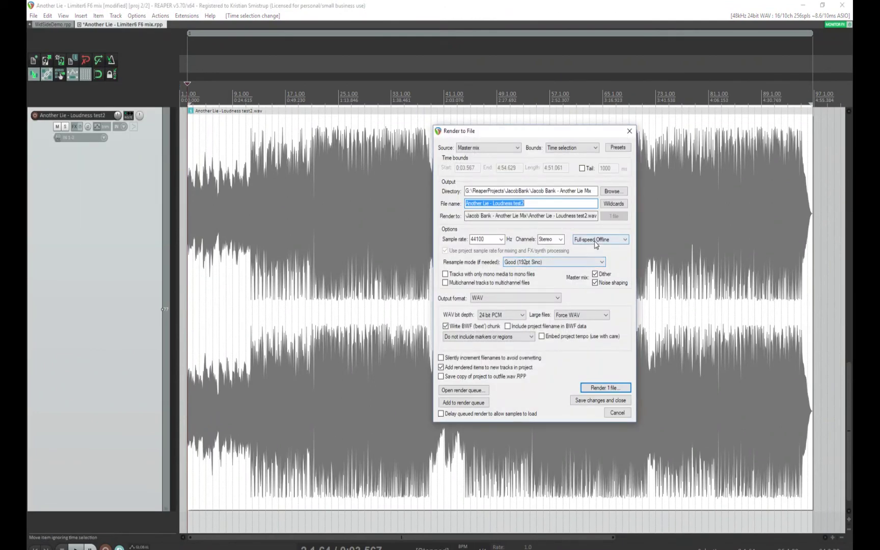
# Render region 1 as a 128 kbps MP3 named 'Another Lie - Loudness test2'
pyautogui.click(526, 297)
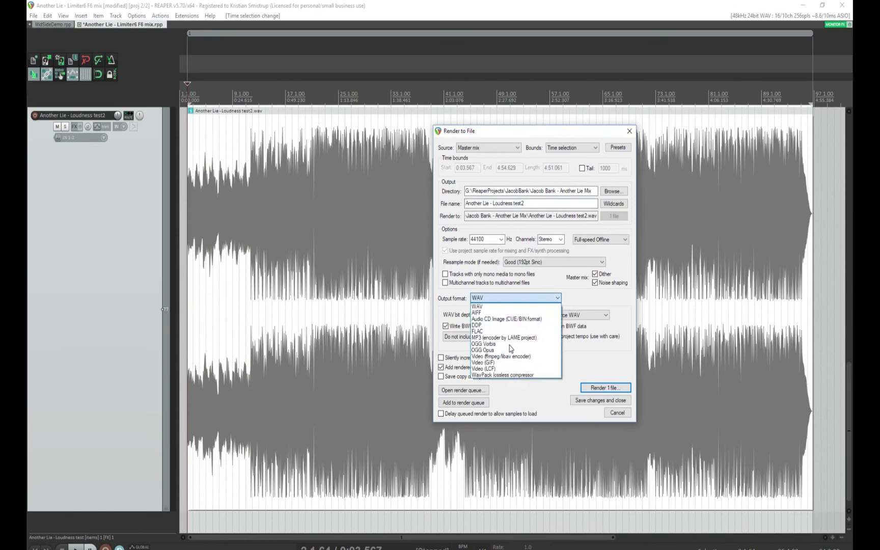
pyautogui.click(502, 338)
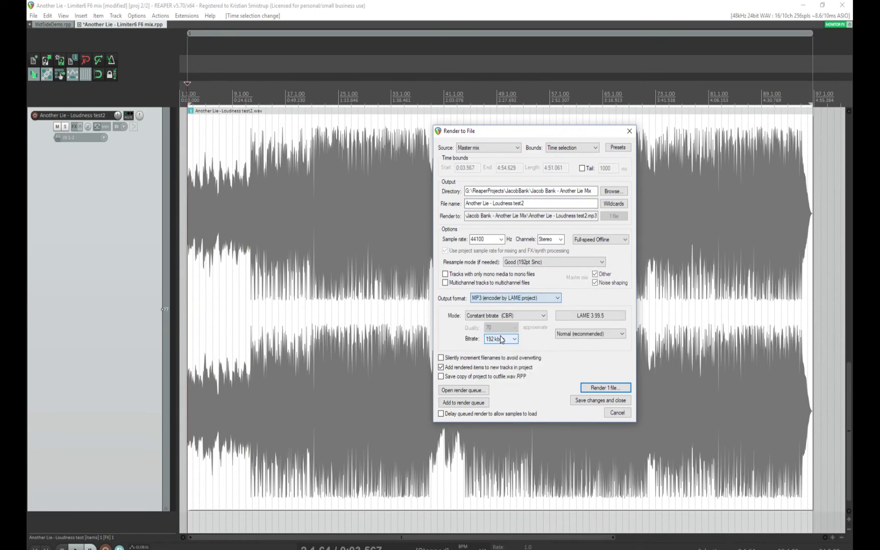
pyautogui.click(505, 339)
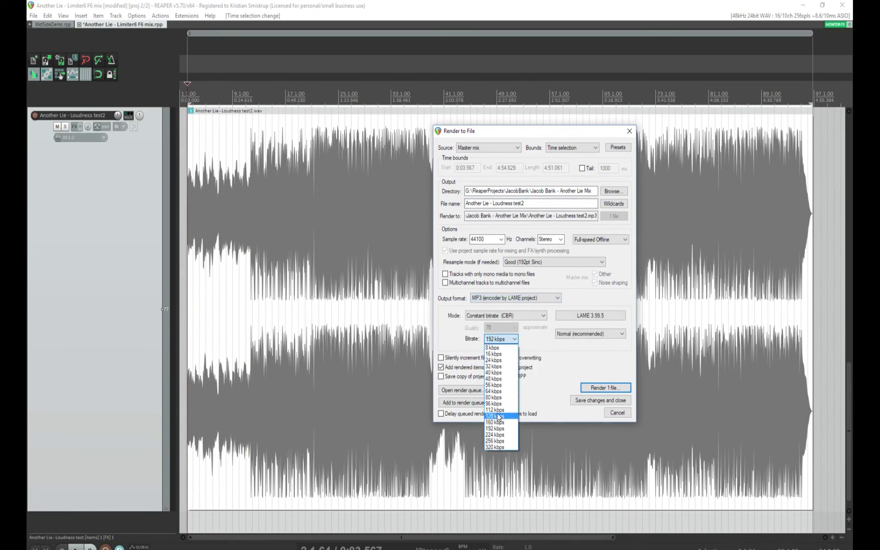
pyautogui.click(498, 416)
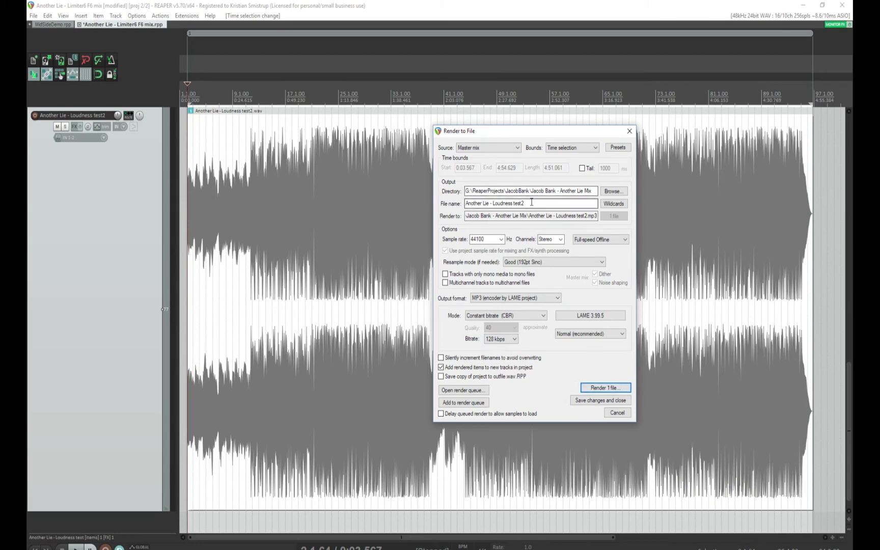
pyautogui.click(606, 389)
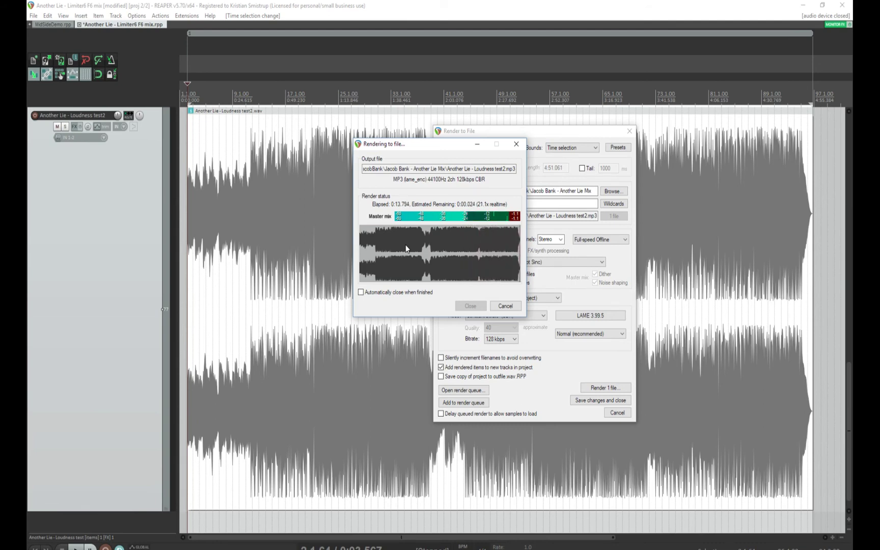
# Place the finished MP3 on a new track, make that track taller and select its item
pyautogui.click(470, 306)
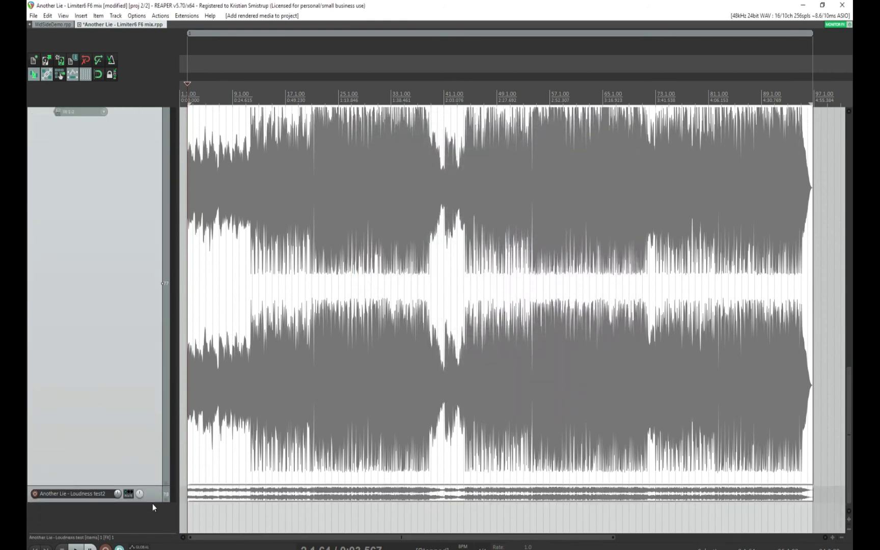
pyautogui.moveTo(151, 502); pyautogui.dragTo(131, 442)
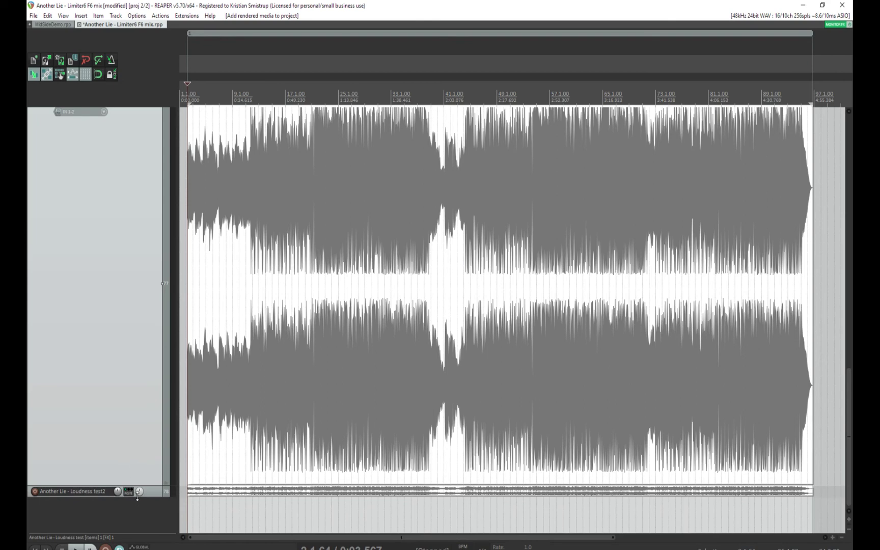
pyautogui.moveTo(137, 497); pyautogui.dragTo(145, 527)
pyautogui.click(436, 484)
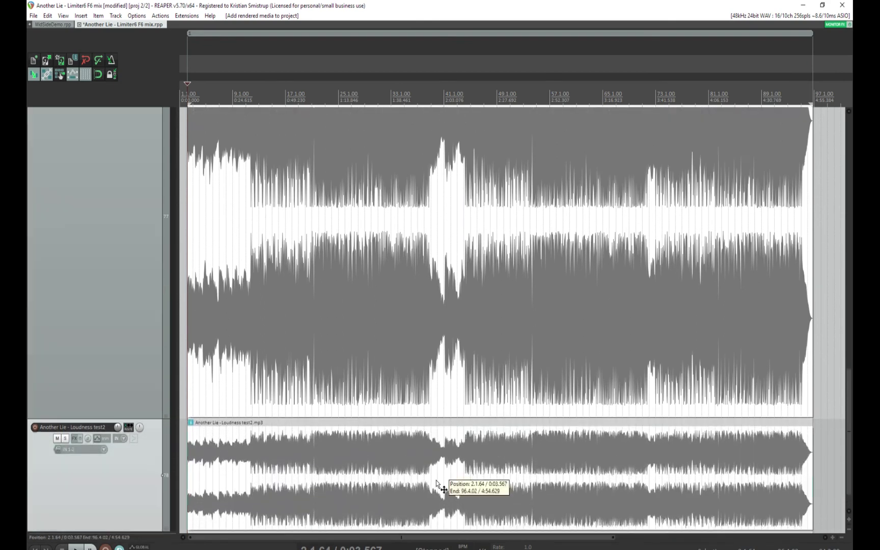
# Analyse the MP3 item in the SWS Loudness window, measuring -12.7 LUFS integrated
pyautogui.click(186, 16)
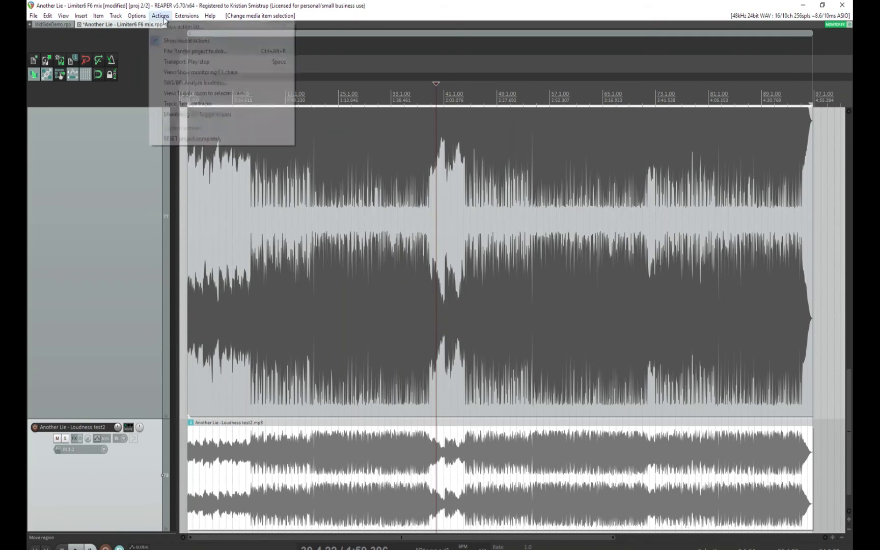
pyautogui.click(201, 143)
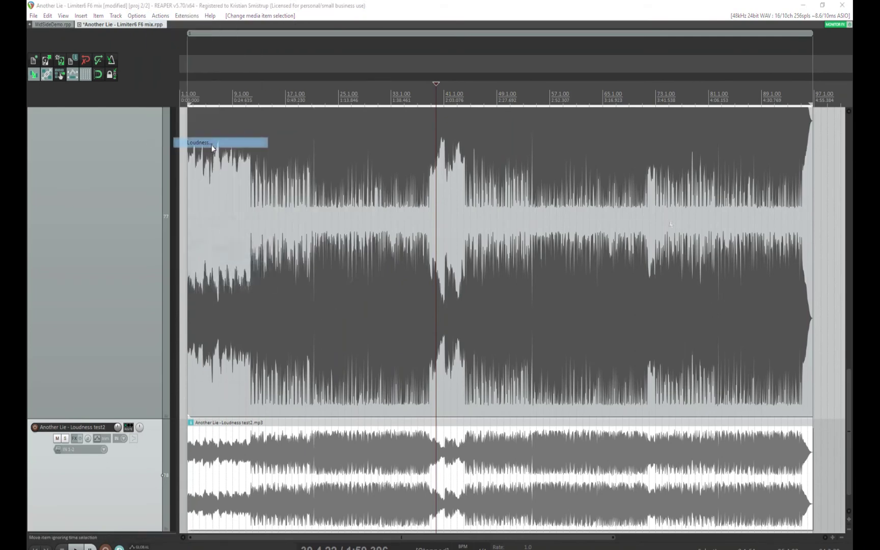
pyautogui.click(228, 372)
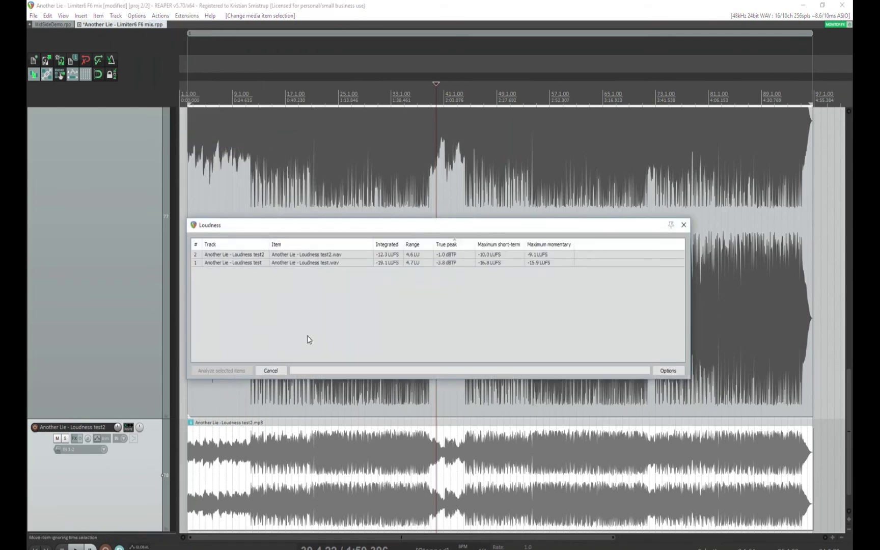